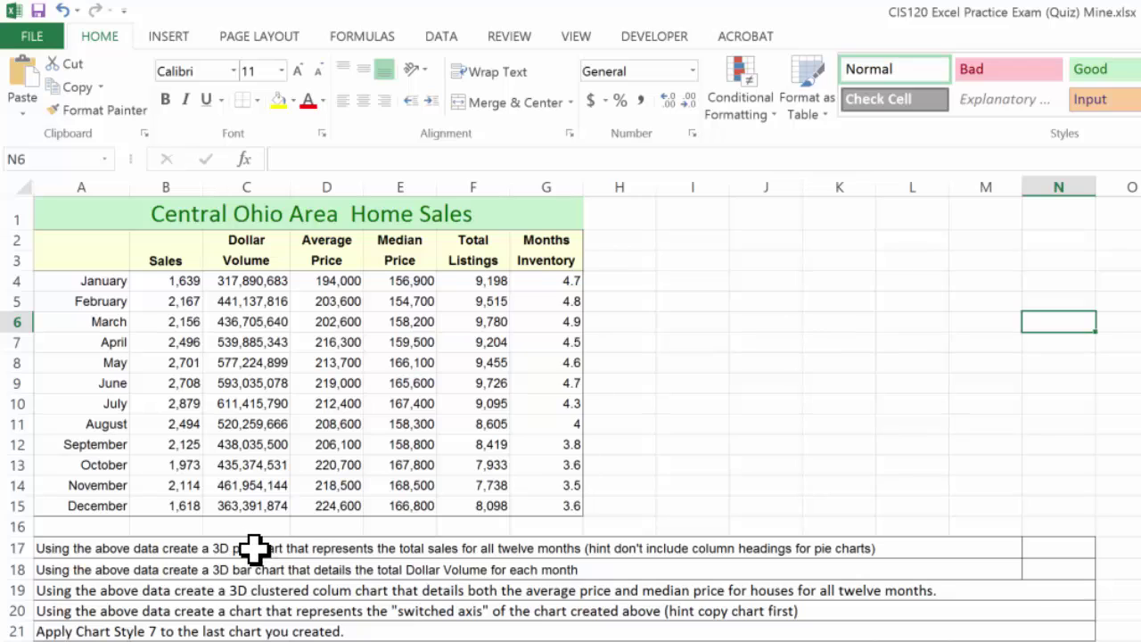
Select the merged cell A17 holding the row 17 pie-chart instruction.
{"action": "left_click", "coordinate": [254, 552]}
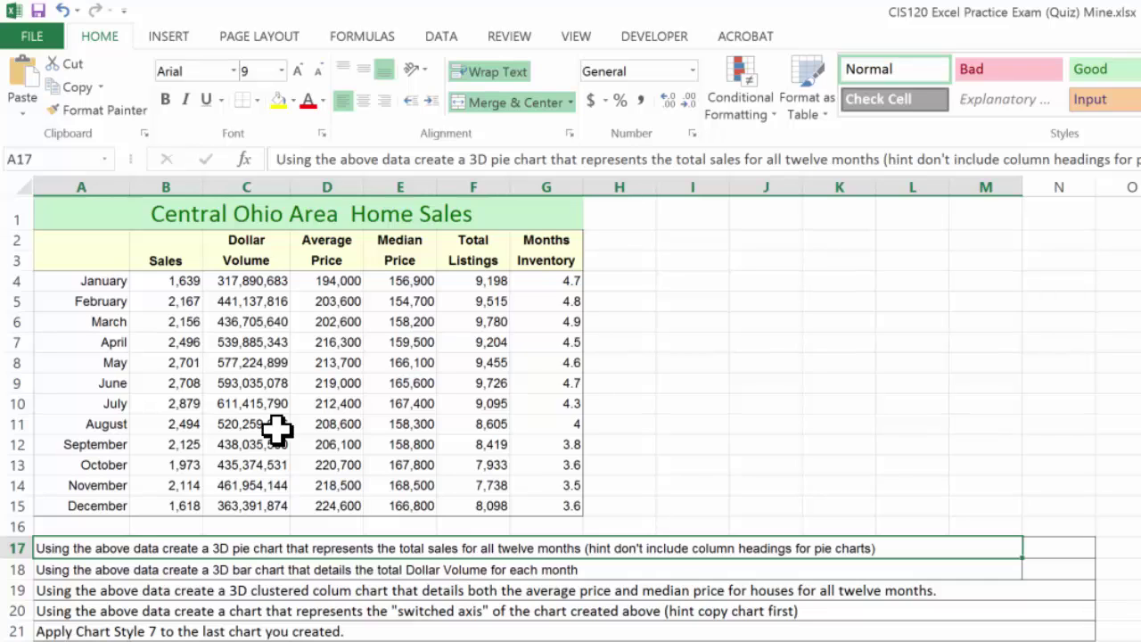
Fill the row 17 instruction yellow, then select the months and Sales values A4:B15.
{"action": "left_click", "coordinate": [278, 99]}
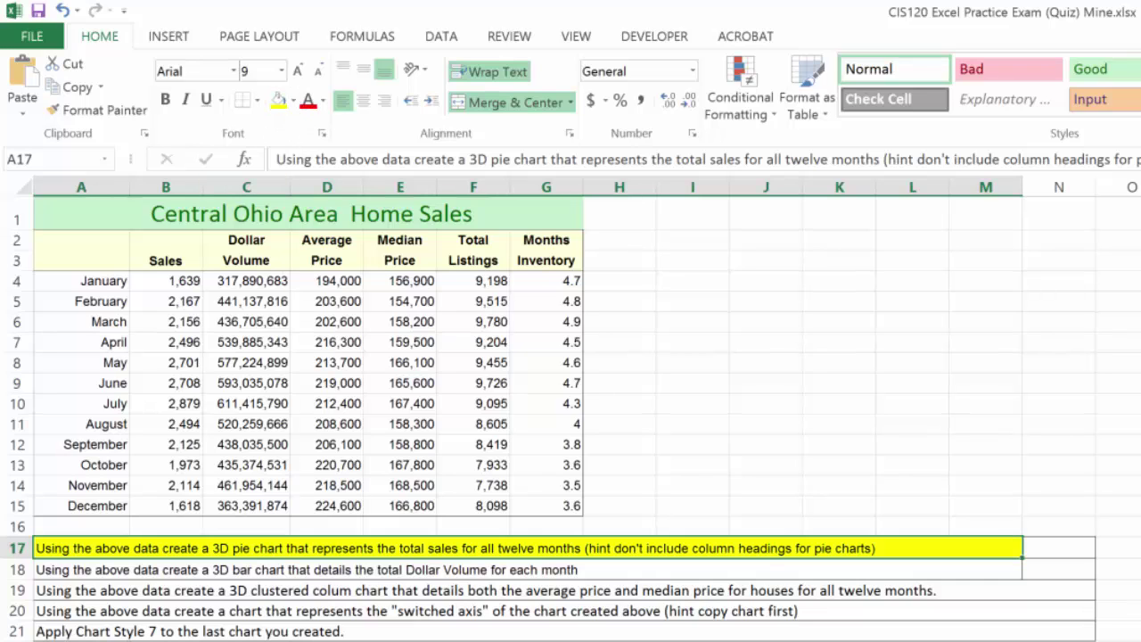
{"action": "left_click", "coordinate": [739, 263]}
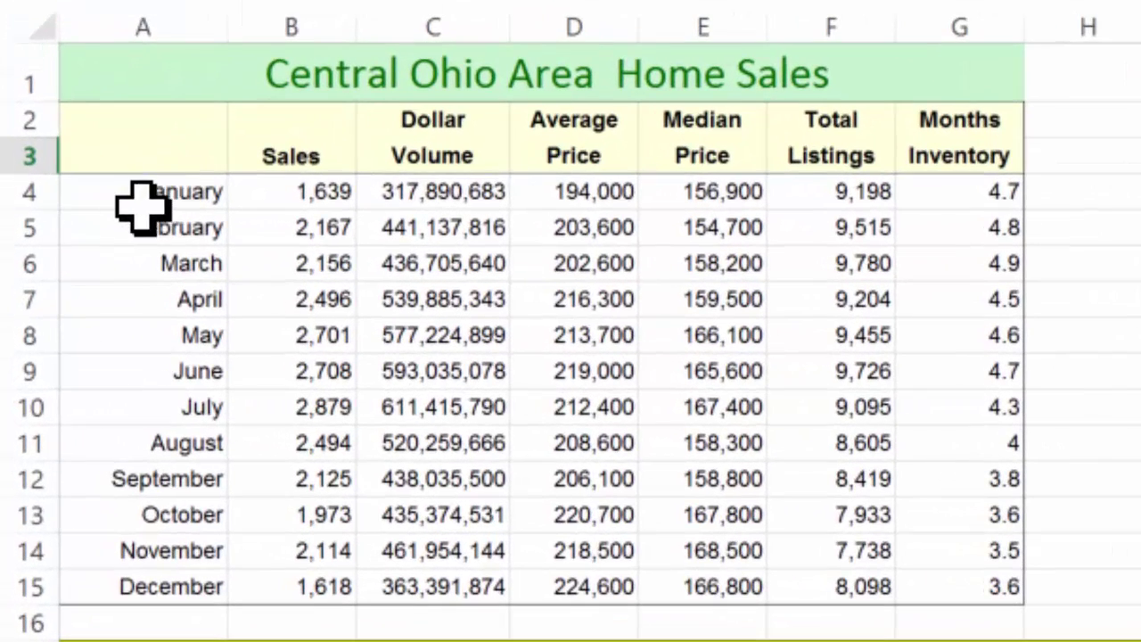
{"action": "left_click_drag", "start_coordinate": [142, 196], "coordinate": [296, 588]}
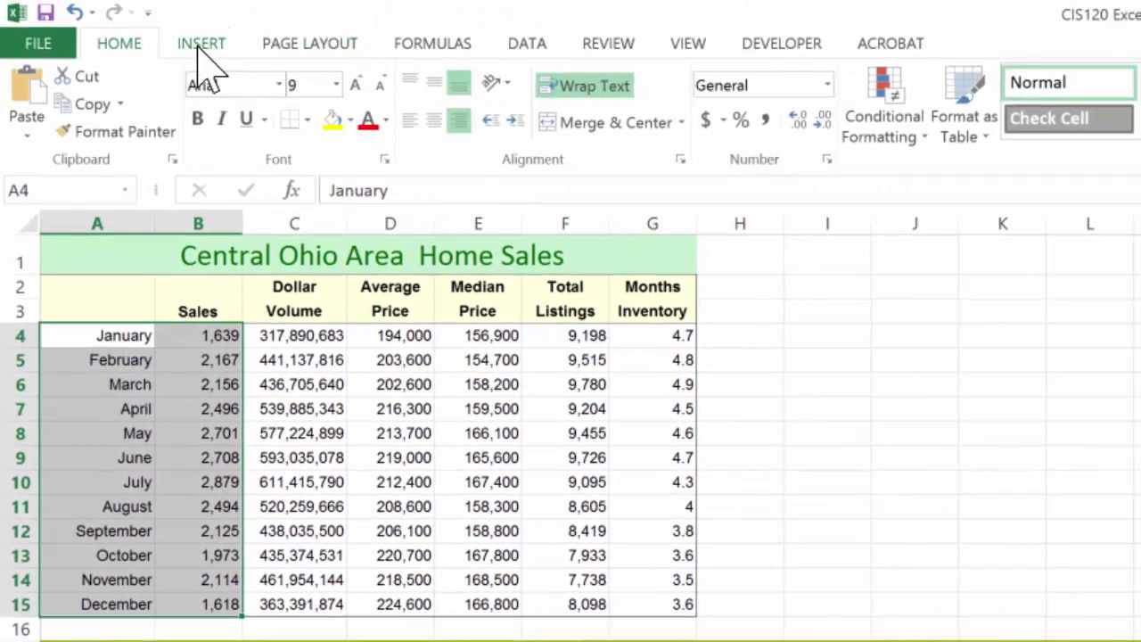
Insert a 3-D pie chart of January–December Sales and move it beside the table.
{"action": "left_click", "coordinate": [204, 41]}
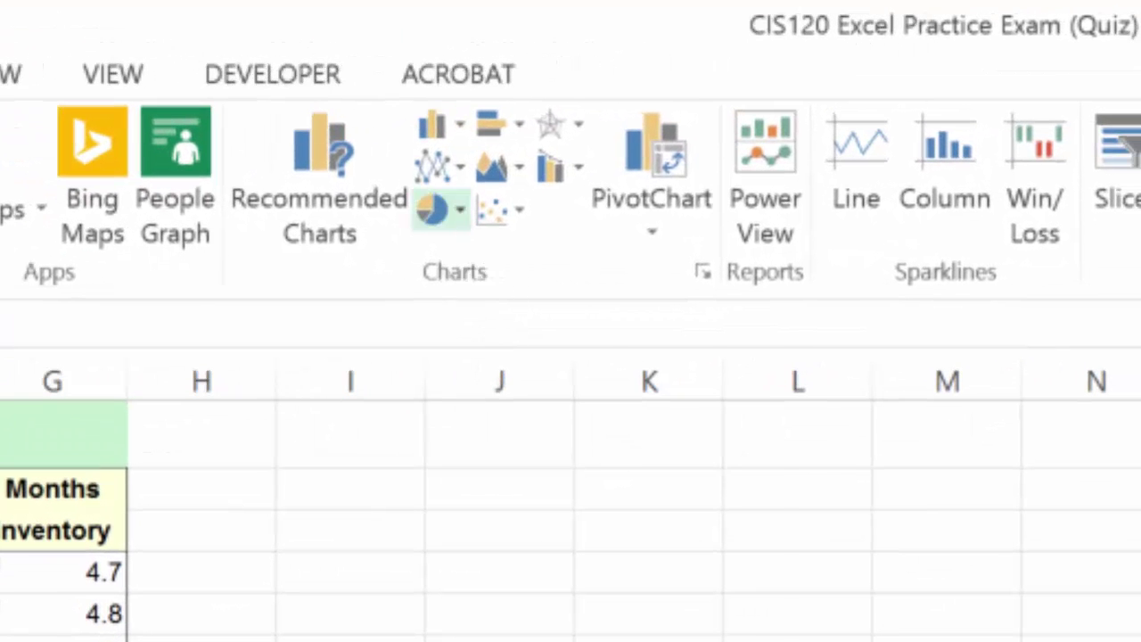
{"action": "left_click", "coordinate": [437, 210]}
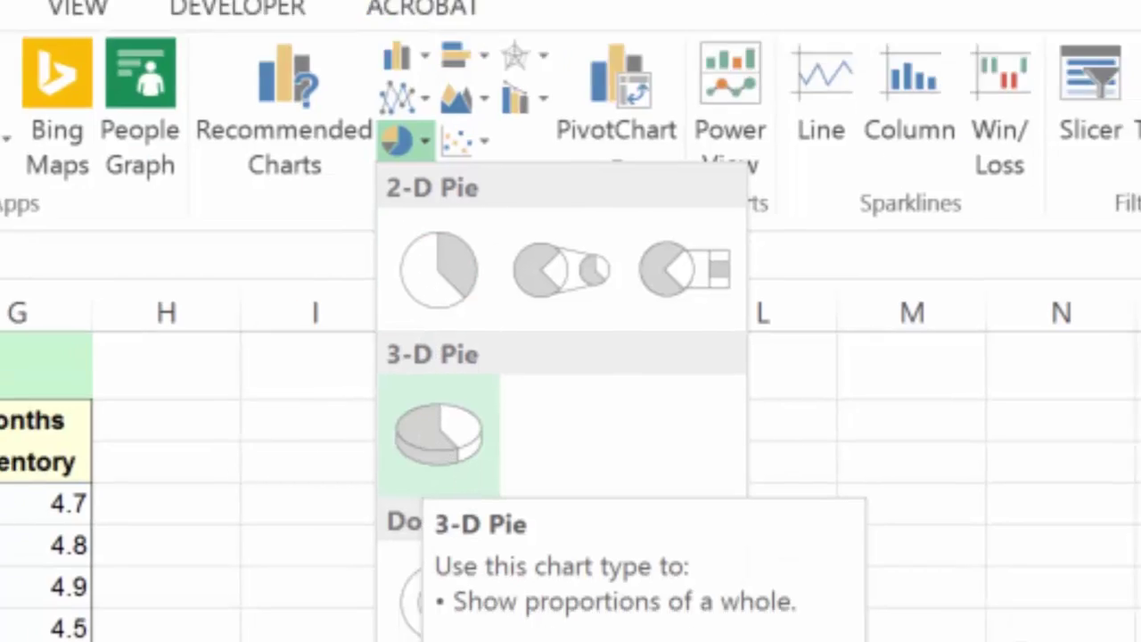
{"action": "left_click", "coordinate": [459, 526]}
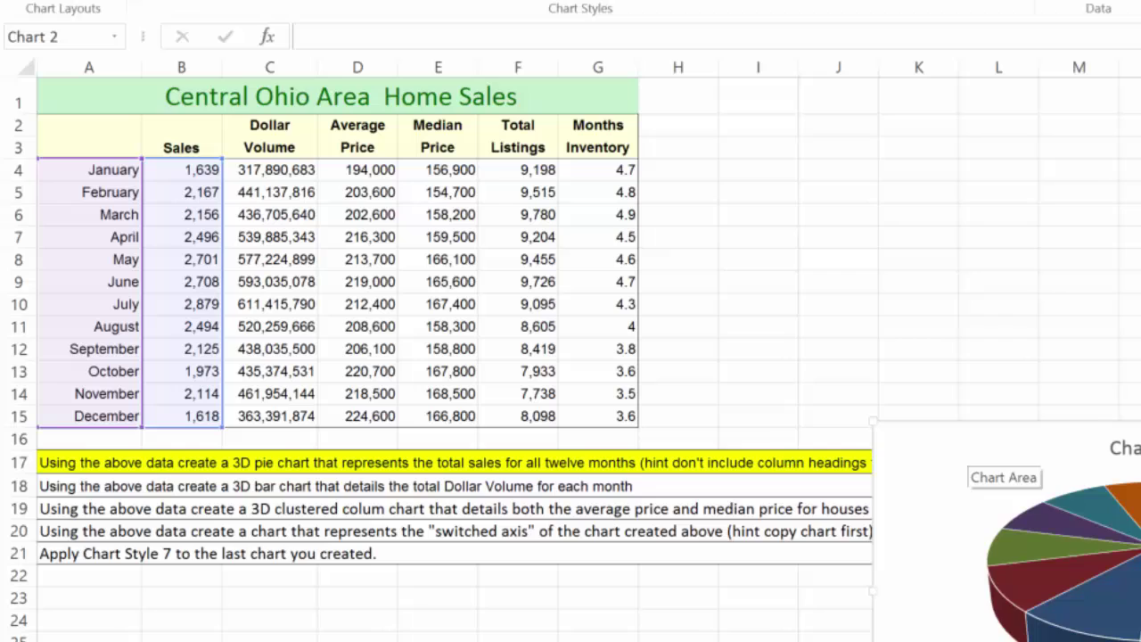
{"action": "left_click_drag", "start_coordinate": [909, 445], "coordinate": [713, 93]}
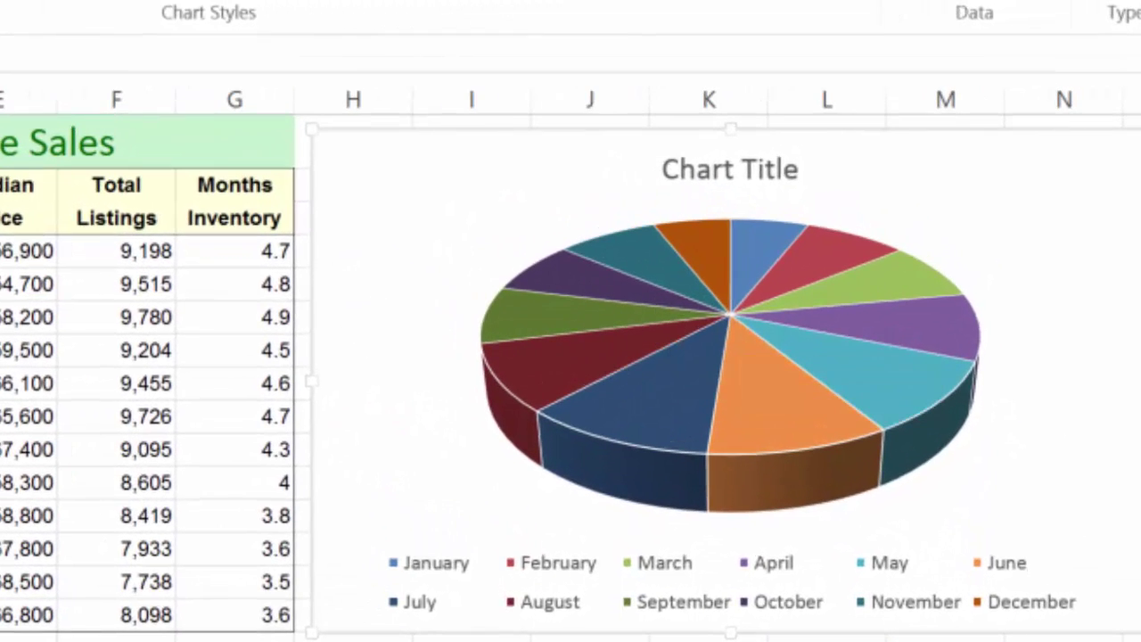
Add data labels showing each month's Sales value, such as 1,639, to the pie slices.
{"action": "mouse_move", "coordinate": [721, 259]}
{"action": "mouse_move", "coordinate": [764, 428]}
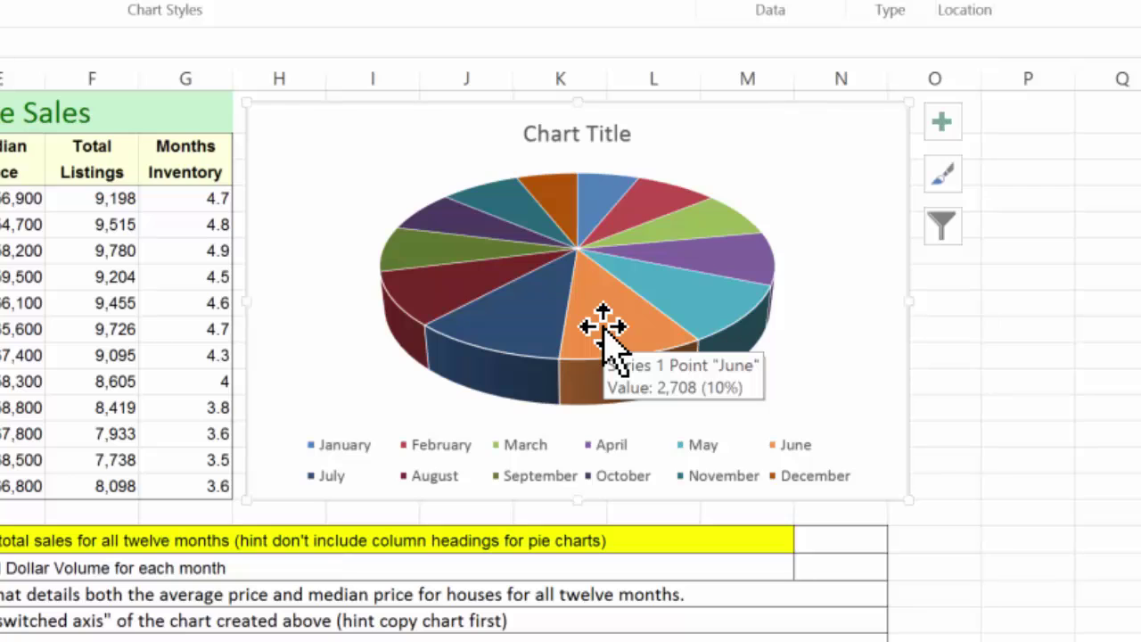
{"action": "right_click", "coordinate": [603, 328]}
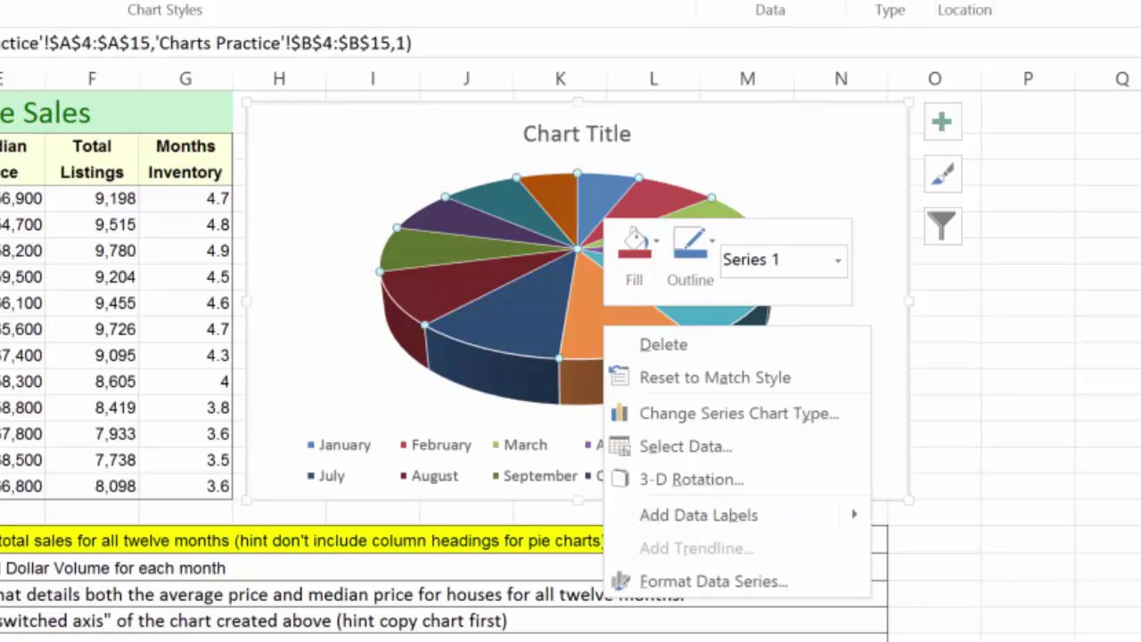
{"action": "mouse_move", "coordinate": [649, 515]}
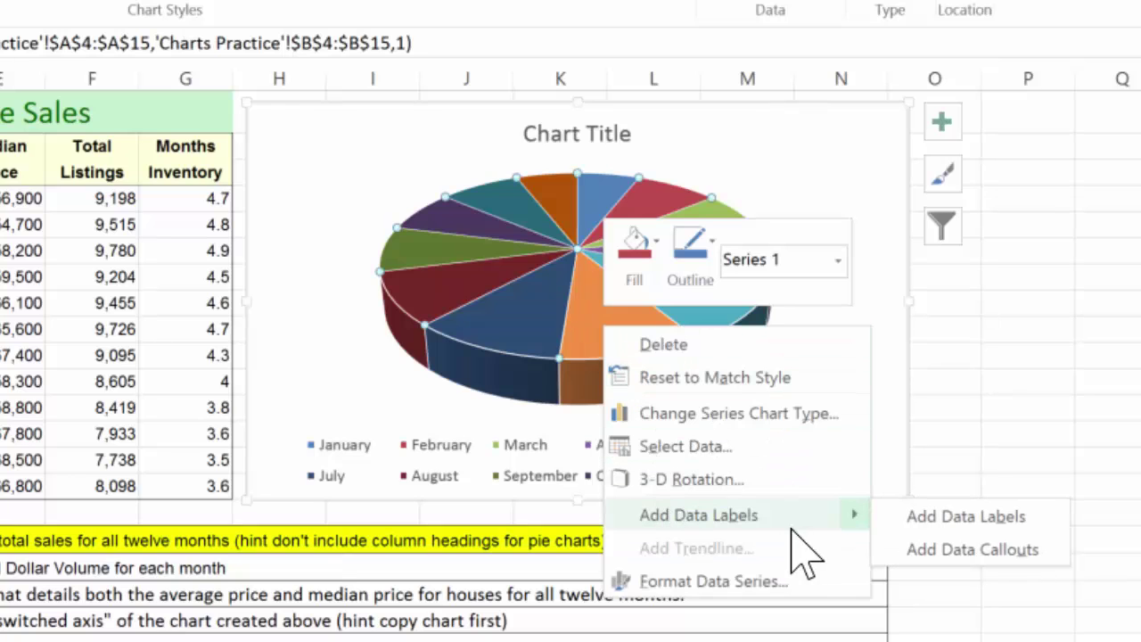
{"action": "left_click", "coordinate": [966, 516]}
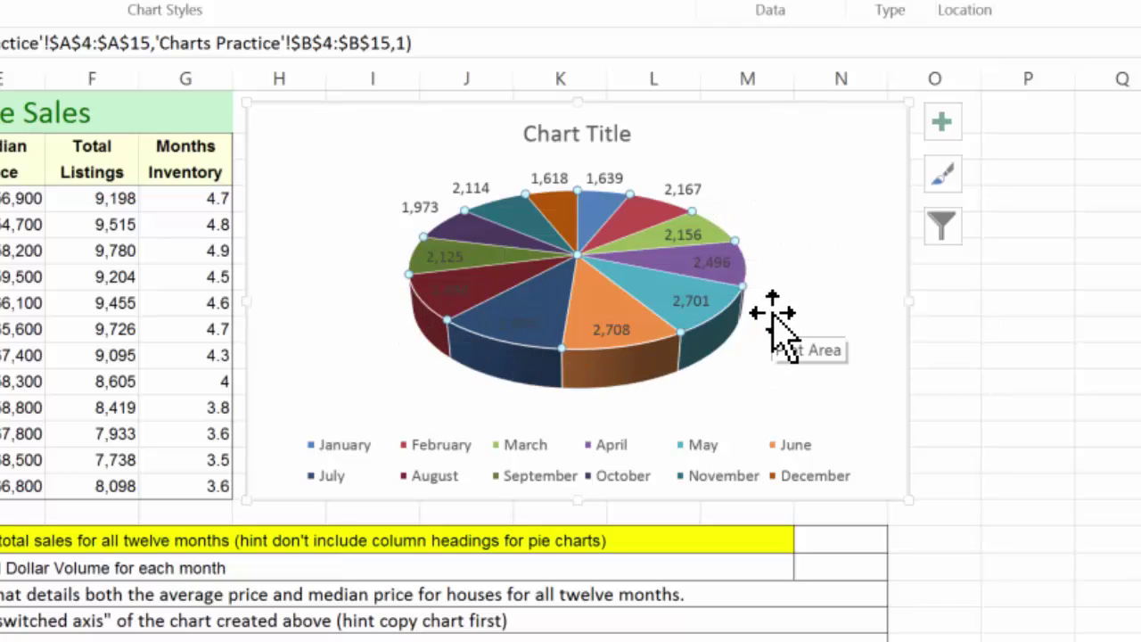
{"action": "left_click", "coordinate": [812, 222]}
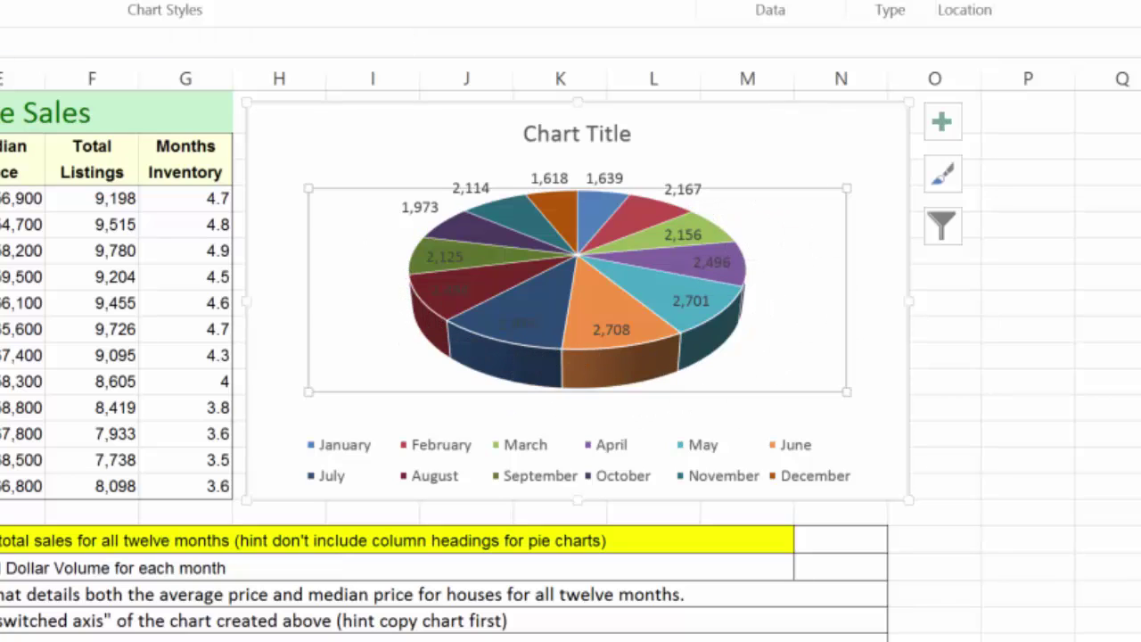
{"action": "left_click", "coordinate": [599, 133]}
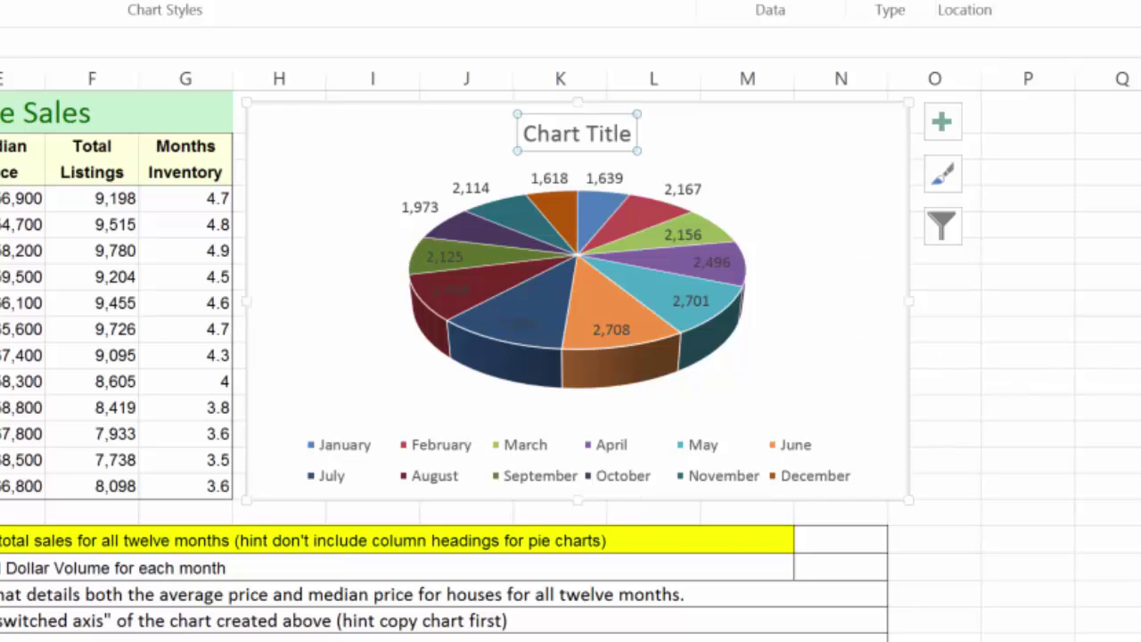
Move the pie chart below the instruction rows, to around row 23.
{"action": "left_click_drag", "start_coordinate": [794, 140], "coordinate": [460, 601]}
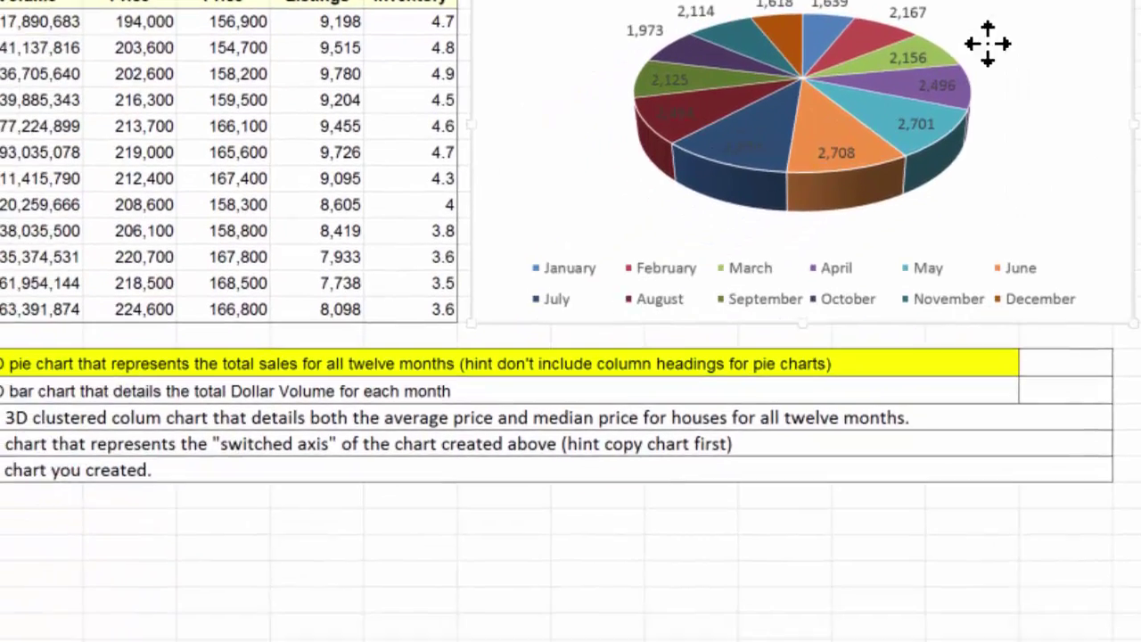
{"action": "left_click_drag", "start_coordinate": [852, 252], "coordinate": [475, 357]}
{"action": "left_click_drag", "start_coordinate": [591, 191], "coordinate": [591, 189]}
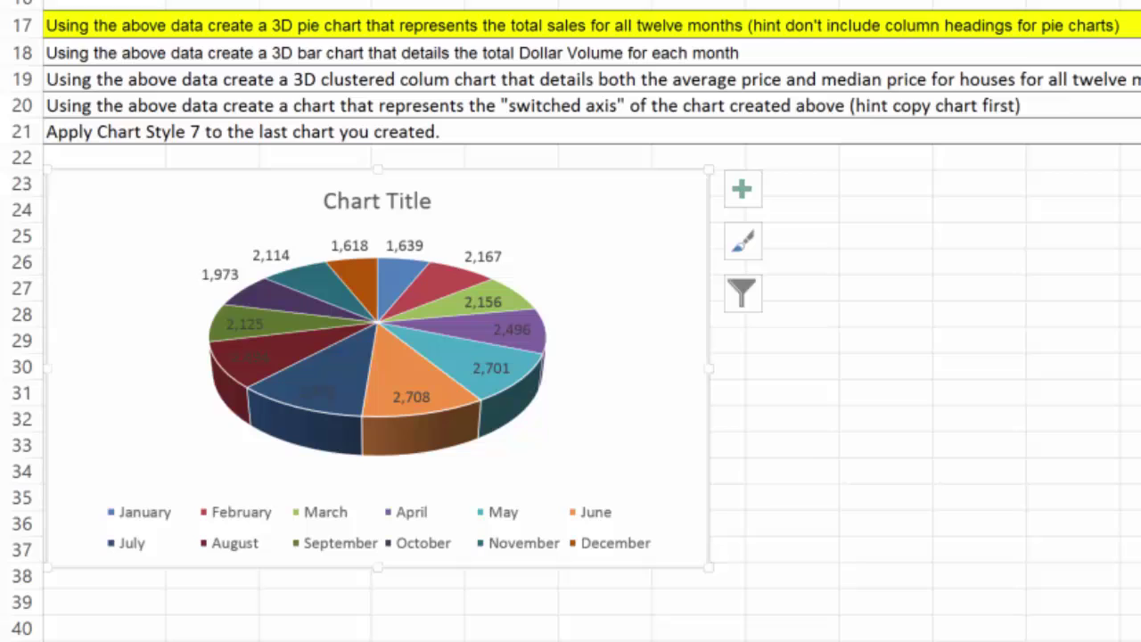
Select the row 18 bar-chart instruction cell.
{"action": "left_click", "coordinate": [577, 51]}
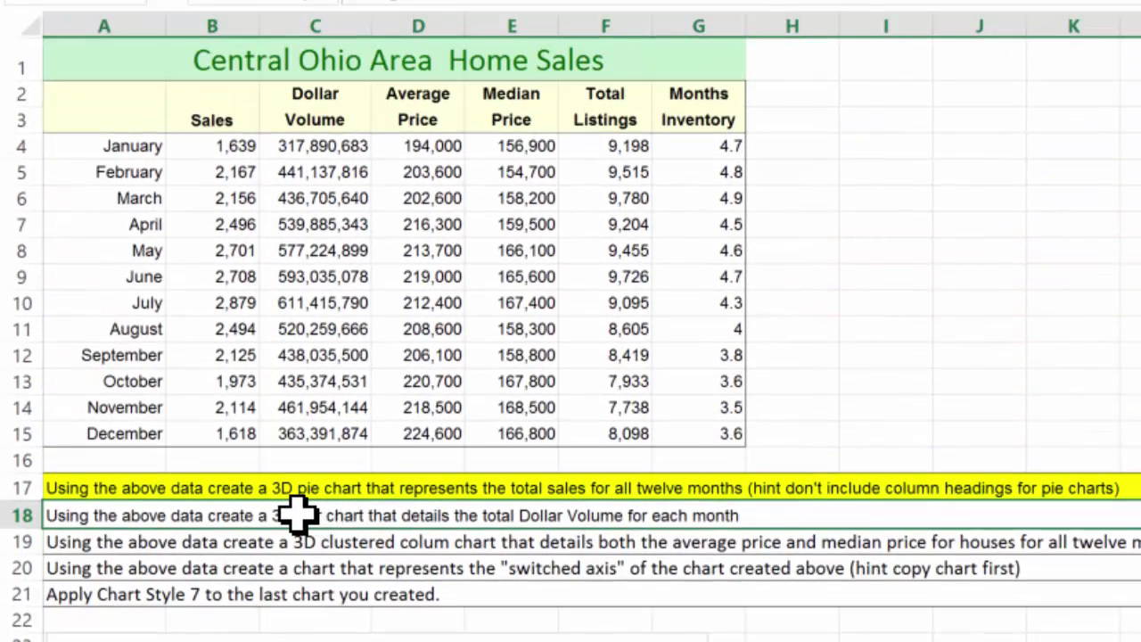
{"action": "left_click", "coordinate": [803, 259]}
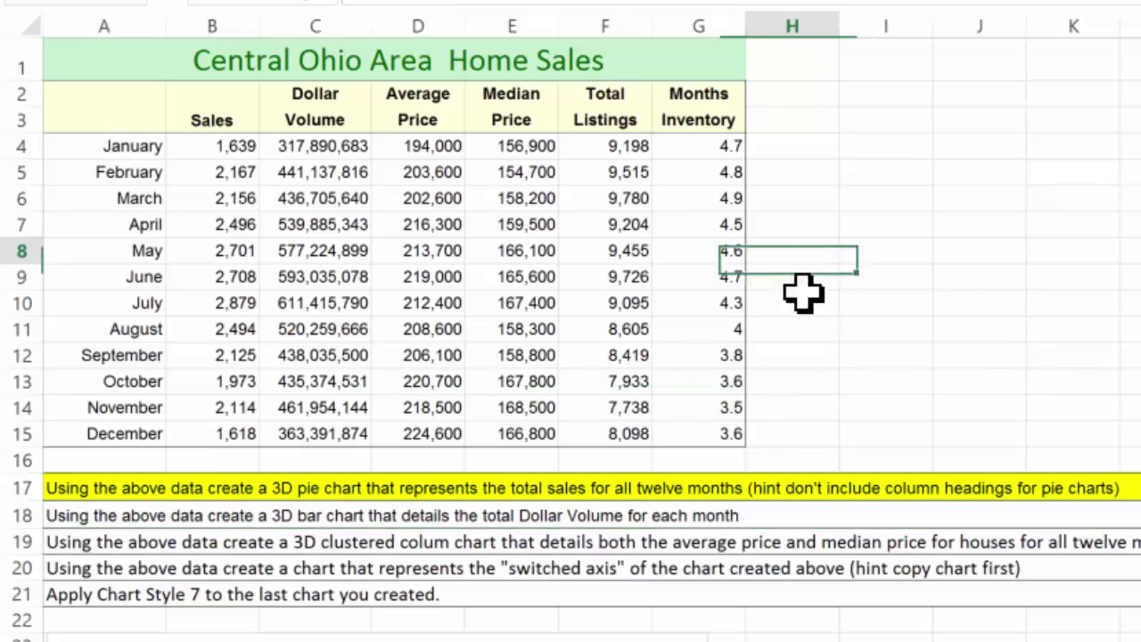
{"action": "left_click", "coordinate": [629, 517]}
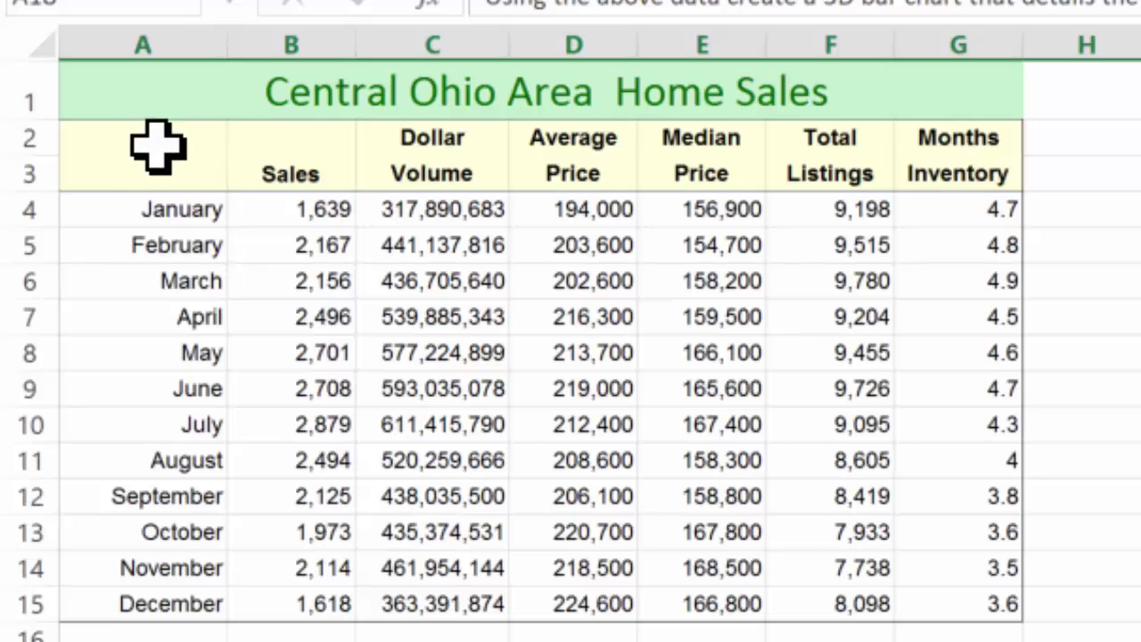
Insert a 3-D clustered bar chart of monthly Dollar Volume from A2:A15 and C2:C15.
{"action": "left_click_drag", "start_coordinate": [158, 147], "coordinate": [133, 604]}
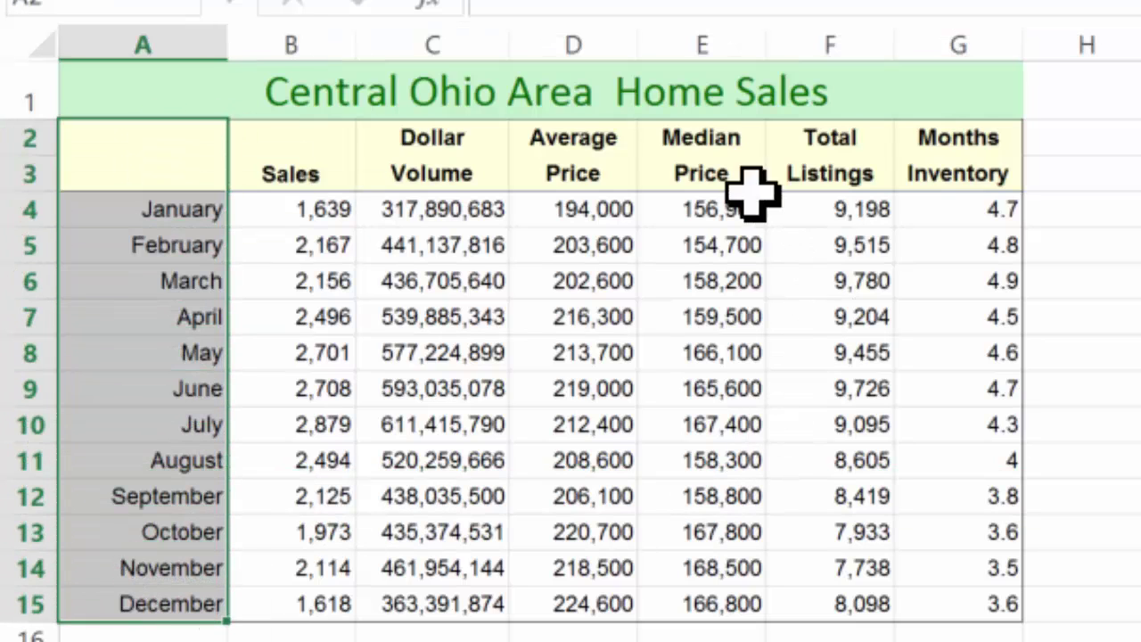
{"action": "left_click_drag", "start_coordinate": [437, 140], "coordinate": [436, 606]}
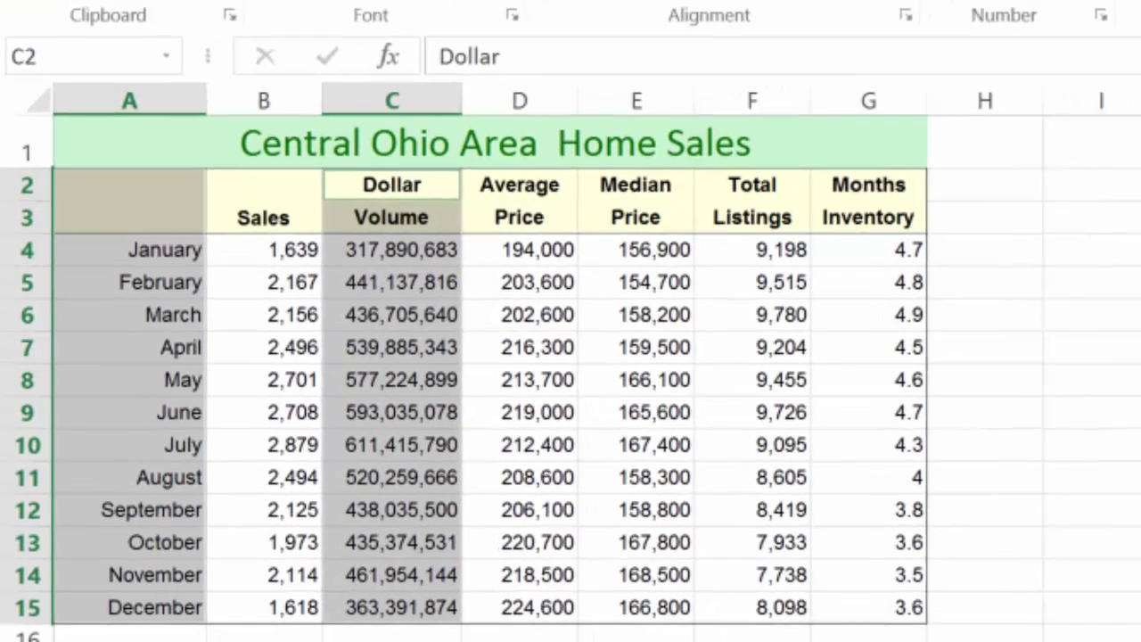
{"action": "left_click", "coordinate": [268, 0]}
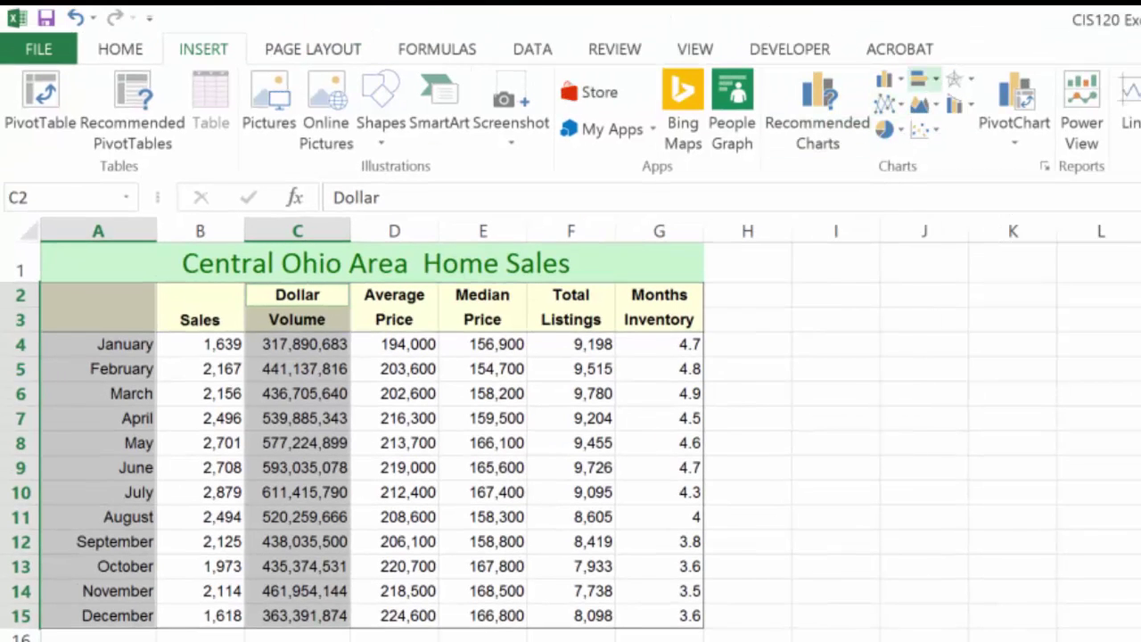
{"action": "left_click", "coordinate": [934, 80]}
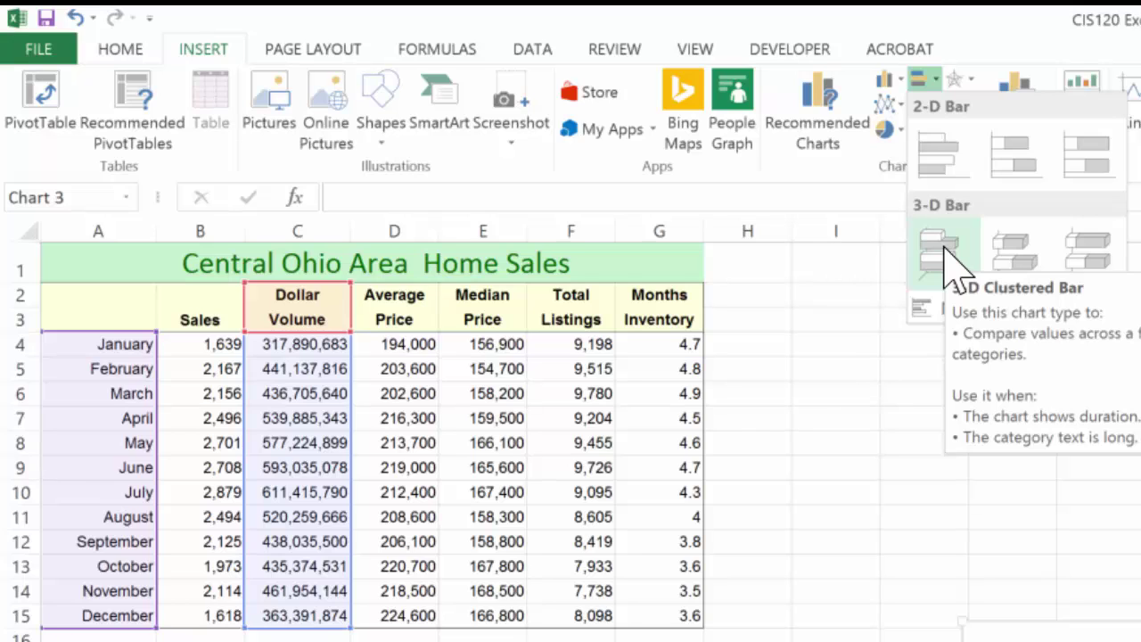
{"action": "left_click", "coordinate": [940, 252]}
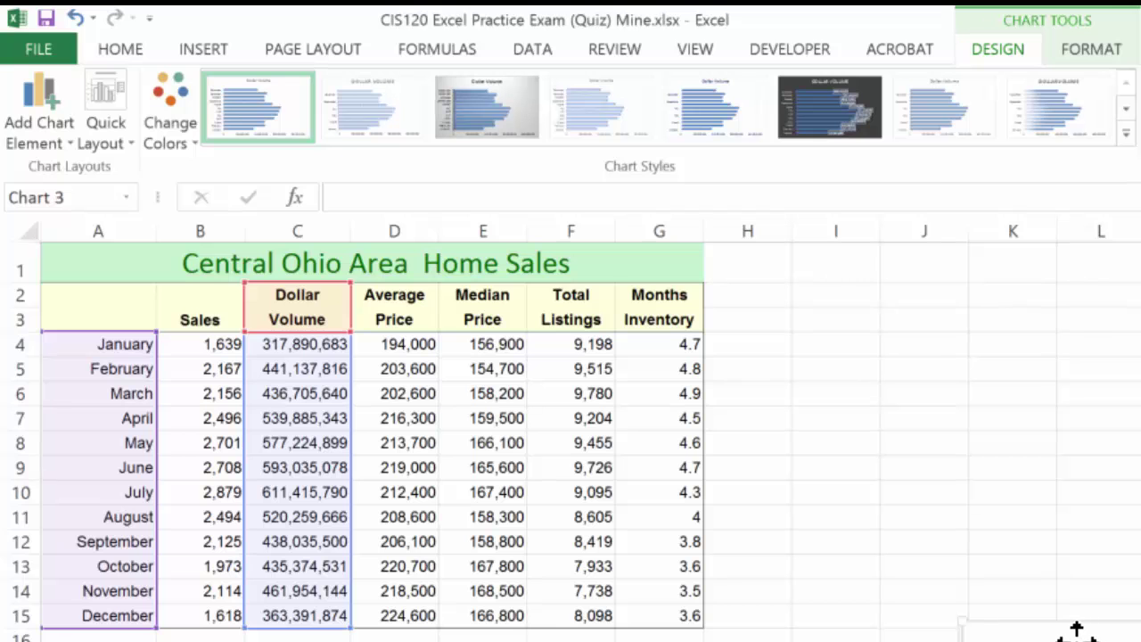
Drag the Dollar Volume bar chart below the instructions, beside the pie chart near row 23.
{"action": "mouse_move", "coordinate": [1076, 631]}
{"action": "left_mouse_down"}
{"action": "mouse_move", "coordinate": [988, 542]}
{"action": "mouse_move", "coordinate": [1070, 641]}
{"action": "left_mouse_up"}
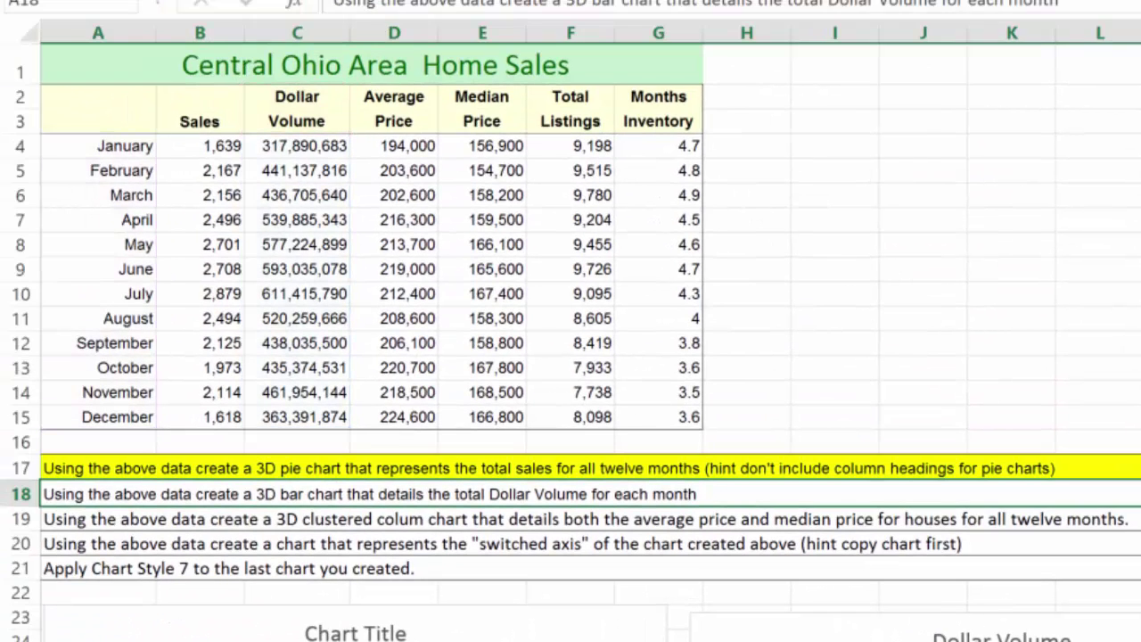
Fill the row 18 instruction yellow and select the row 19 column-chart instruction.
{"action": "left_click", "coordinate": [335, 3]}
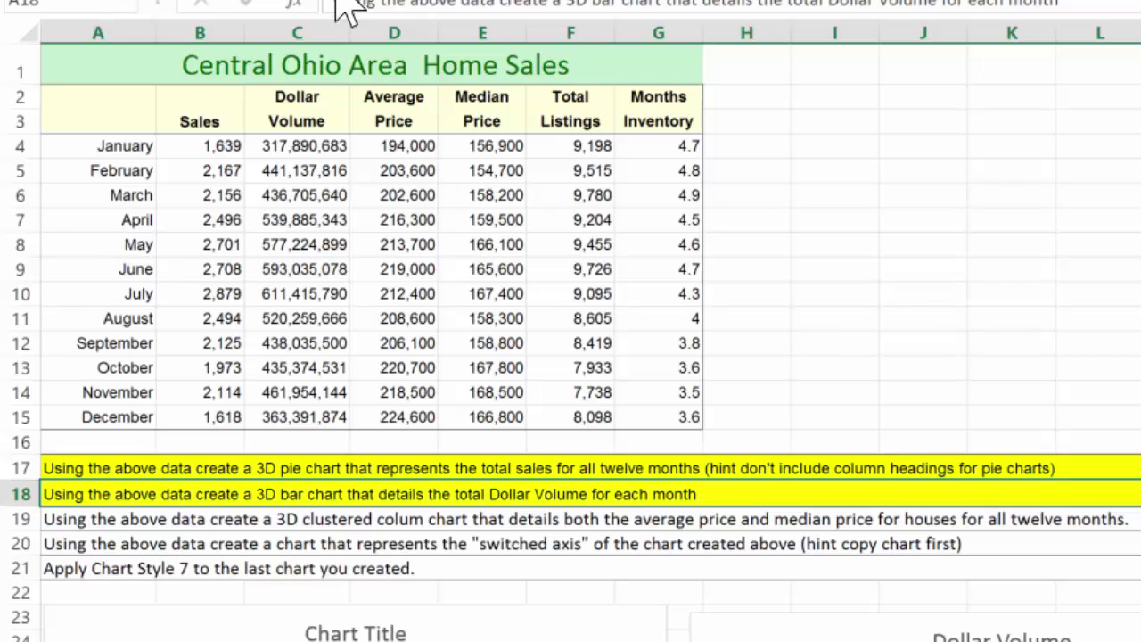
{"action": "left_click", "coordinate": [326, 523]}
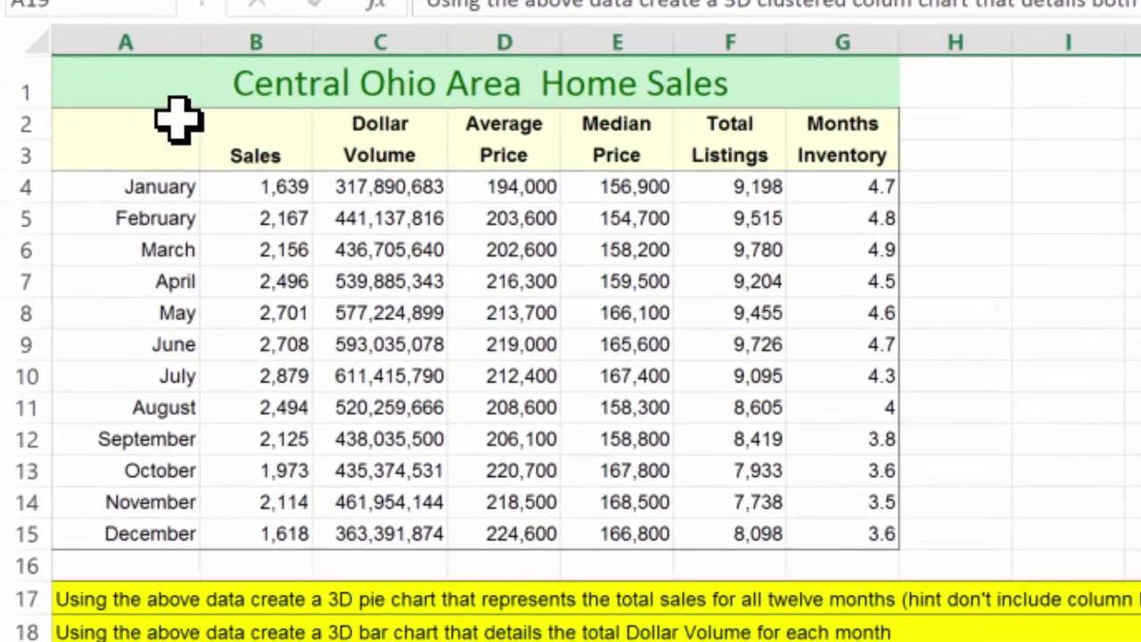
Select the month labels together with the Average and Median Price columns.
{"action": "left_click_drag", "start_coordinate": [132, 117], "coordinate": [120, 349]}
{"action": "left_click_drag", "start_coordinate": [174, 504], "coordinate": [171, 593]}
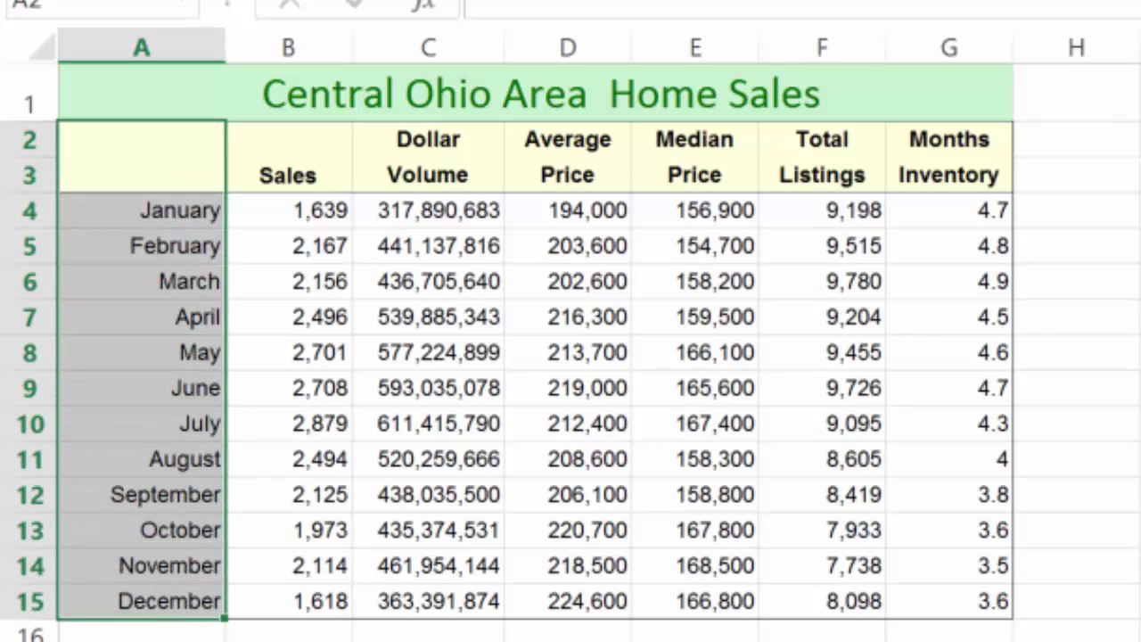
{"action": "left_click", "coordinate": [619, 143], "text": "ctrl"}
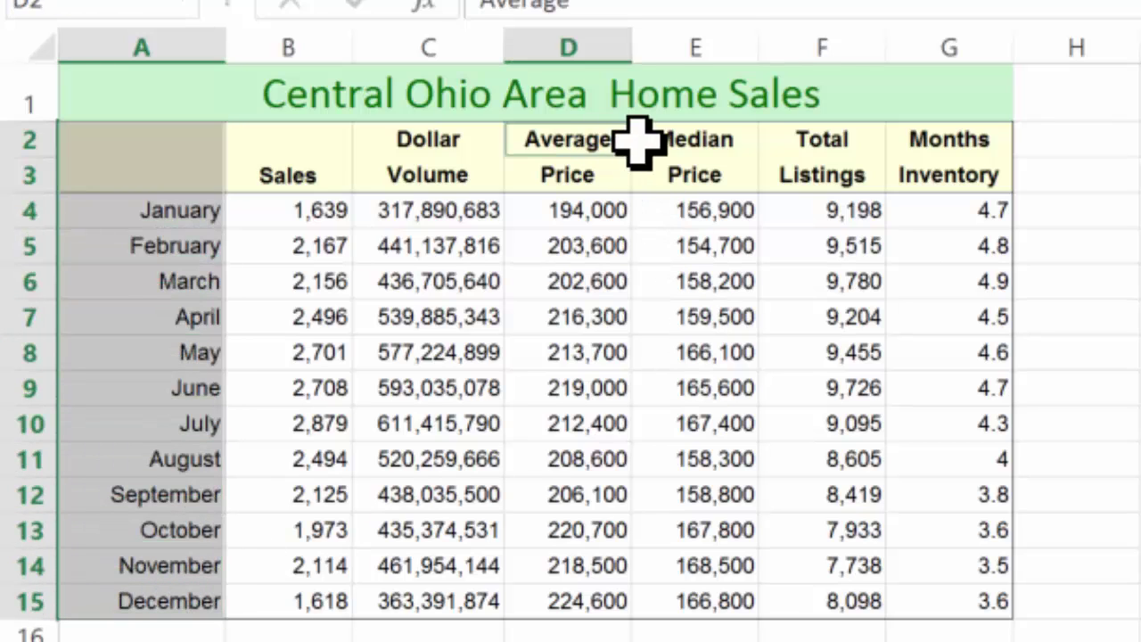
{"action": "left_click_drag", "start_coordinate": [651, 141], "coordinate": [695, 601]}
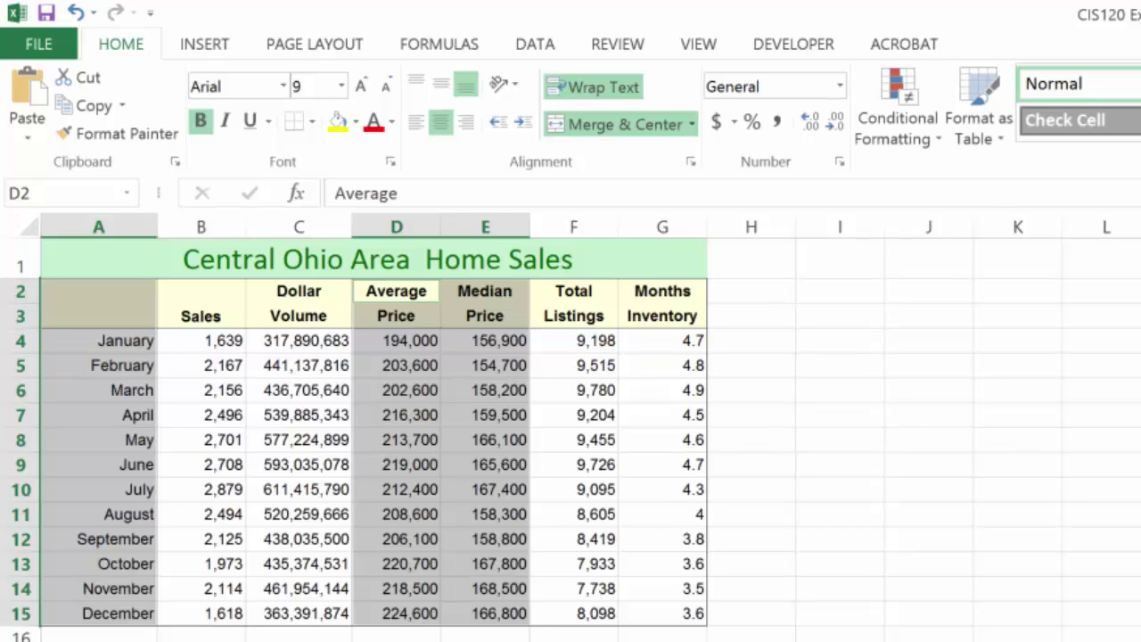
Correct 'colum' to 'column' in the row 19 instruction text.
{"action": "double_click", "coordinate": [98, 641]}
{"action": "type", "text": "n"}
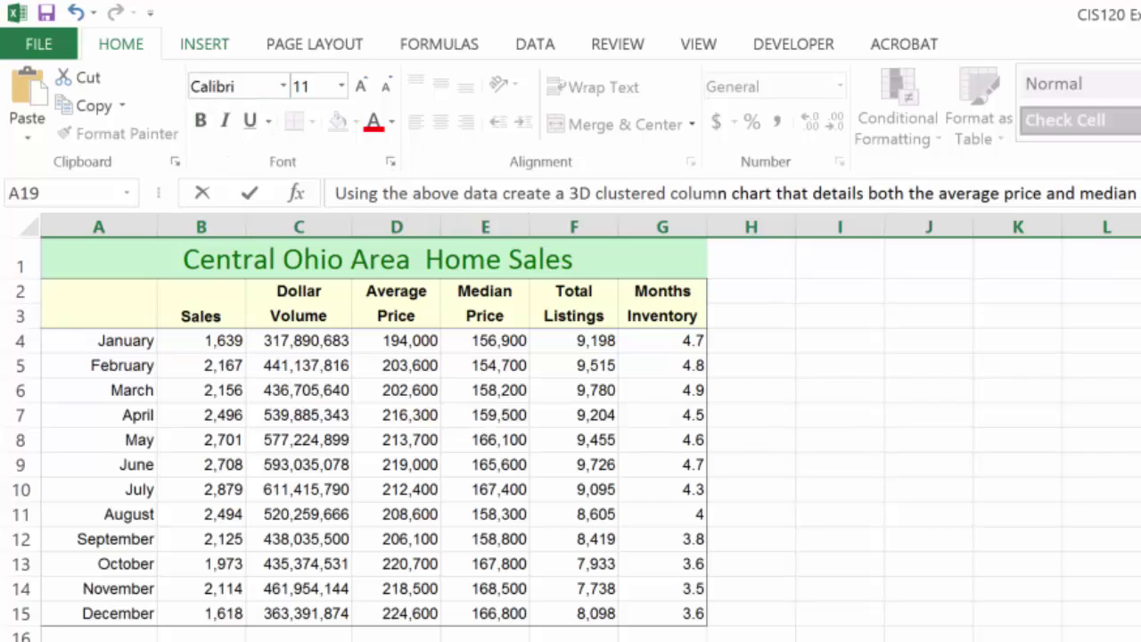
{"action": "left_click", "coordinate": [204, 44]}
{"action": "left_click", "coordinate": [843, 464]}
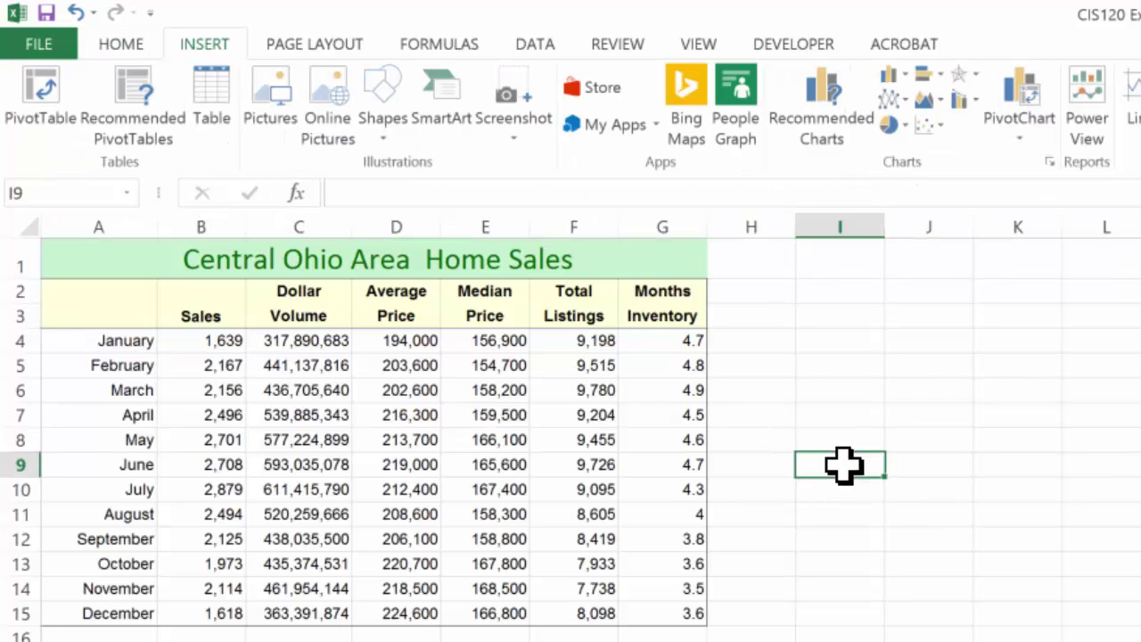
Reselect month labels A2:A15 plus Average and Median Price columns D2:E15.
{"action": "left_click_drag", "start_coordinate": [98, 292], "coordinate": [102, 498]}
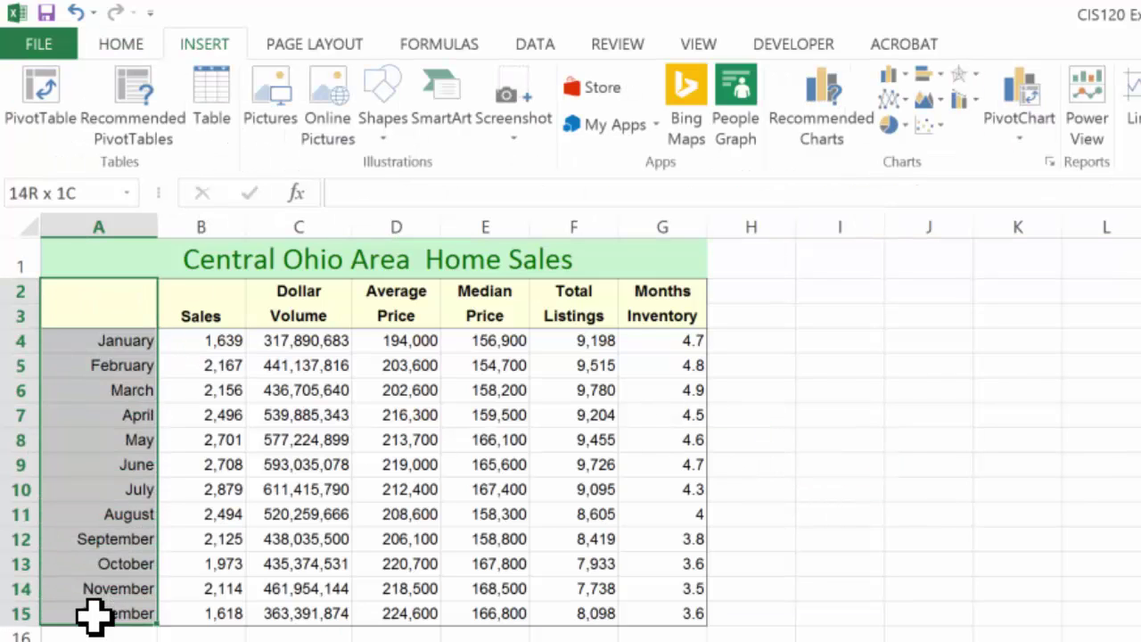
{"action": "left_click_drag", "start_coordinate": [94, 615], "coordinate": [93, 616]}
{"action": "left_click", "coordinate": [410, 292], "text": "ctrl"}
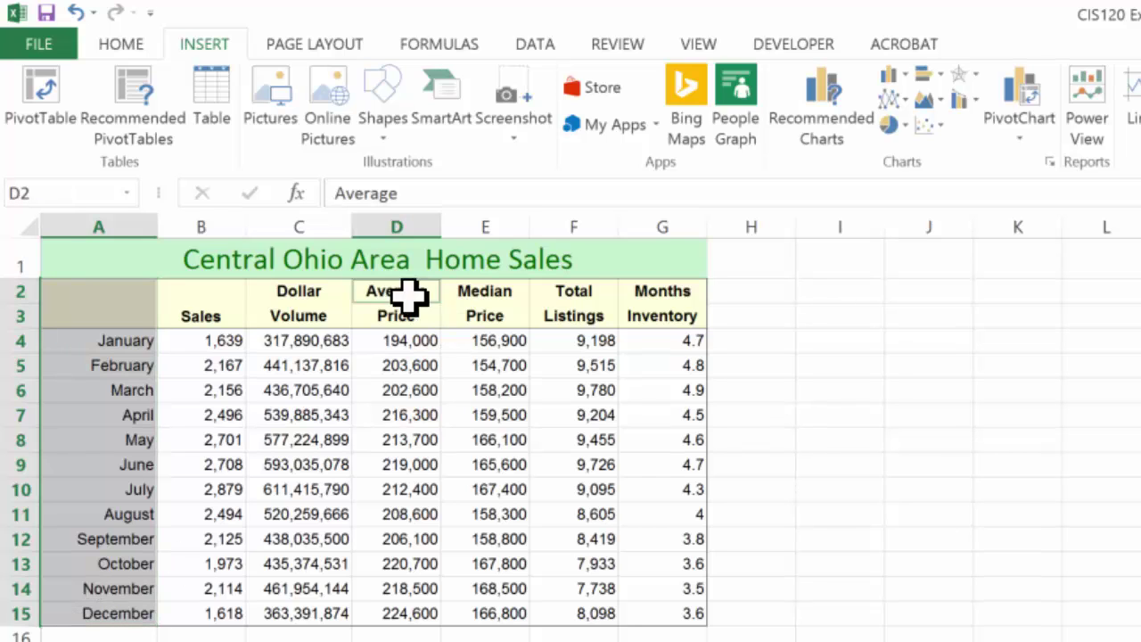
{"action": "left_click_drag", "start_coordinate": [435, 303], "coordinate": [487, 608]}
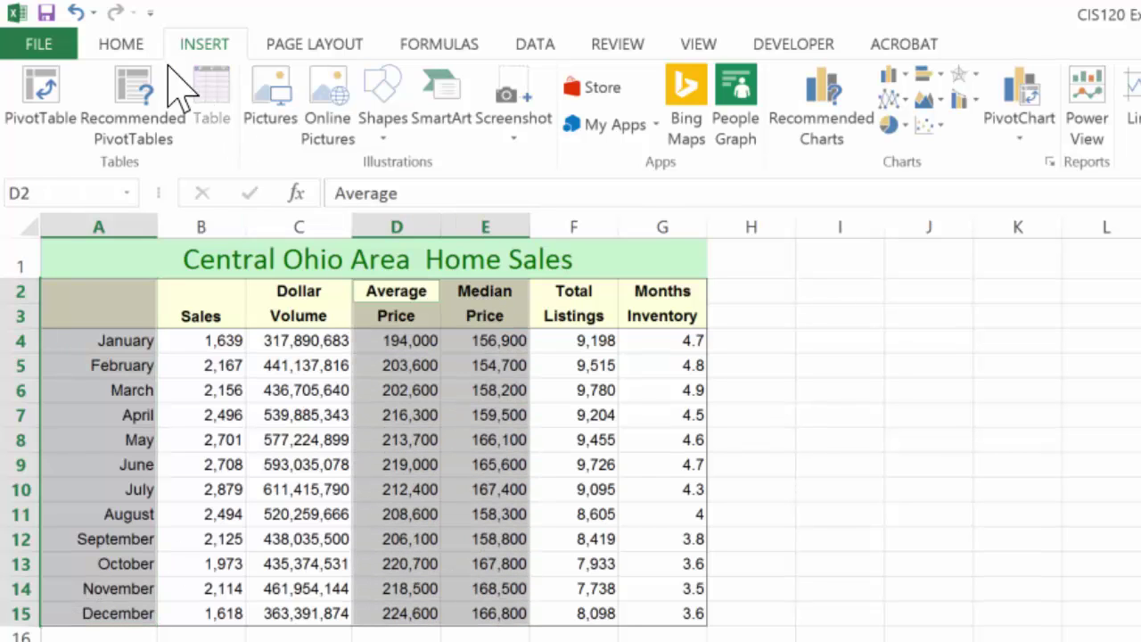
Insert a 3-D clustered column chart of Average and Median Price and drag it under the pie chart.
{"action": "left_click", "coordinate": [903, 82]}
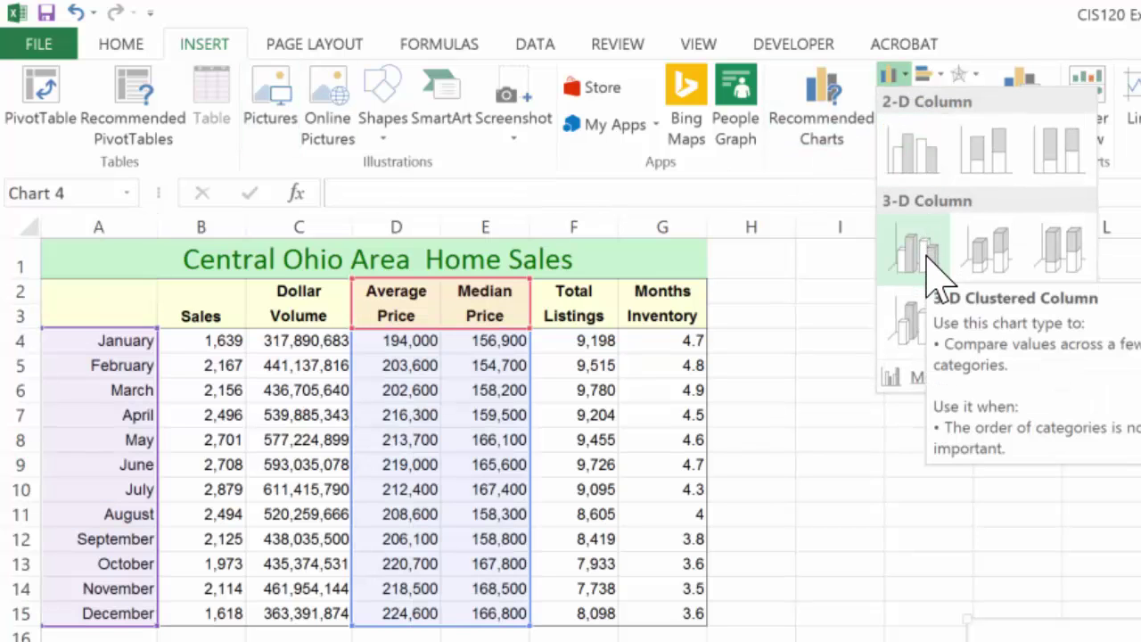
{"action": "left_click", "coordinate": [916, 251]}
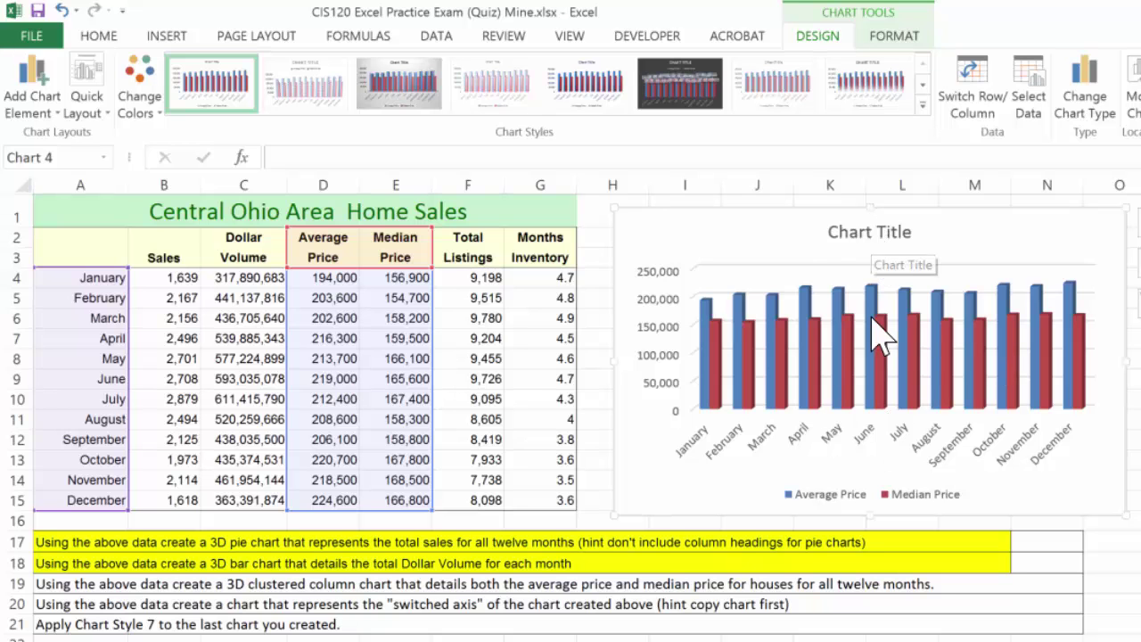
{"action": "mouse_move", "coordinate": [841, 219]}
{"action": "left_mouse_down"}
{"action": "mouse_move", "coordinate": [830, 255]}
{"action": "mouse_move", "coordinate": [469, 532]}
{"action": "mouse_move", "coordinate": [267, 466]}
{"action": "left_mouse_up"}
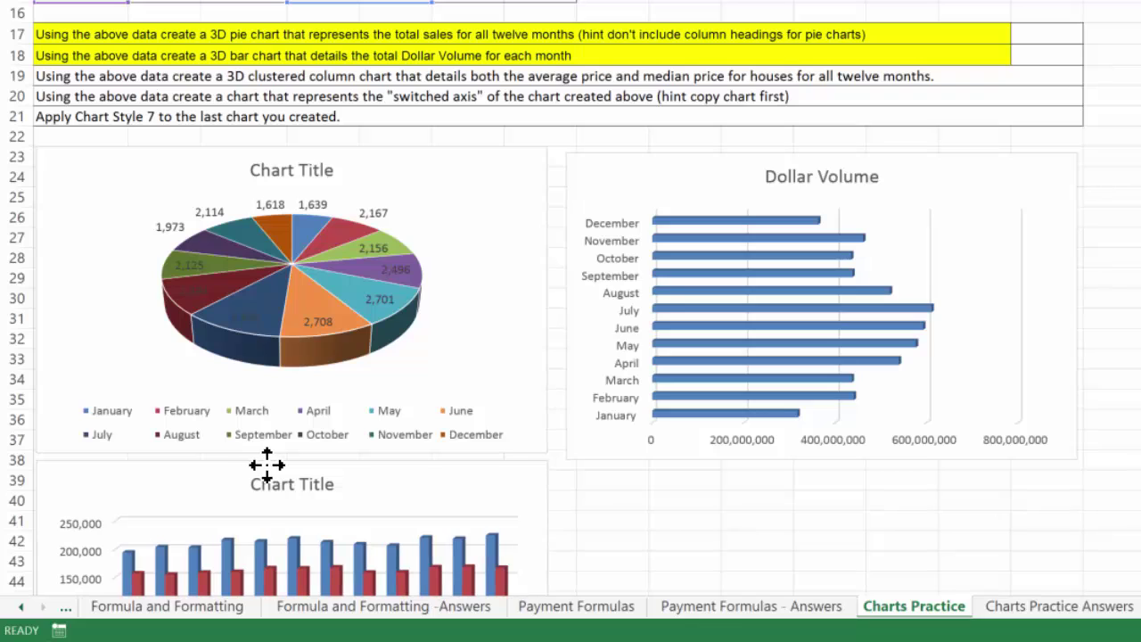
Repeat the yellow fill on the row 19 instruction cell to mark it done.
{"action": "left_click", "coordinate": [392, 76]}
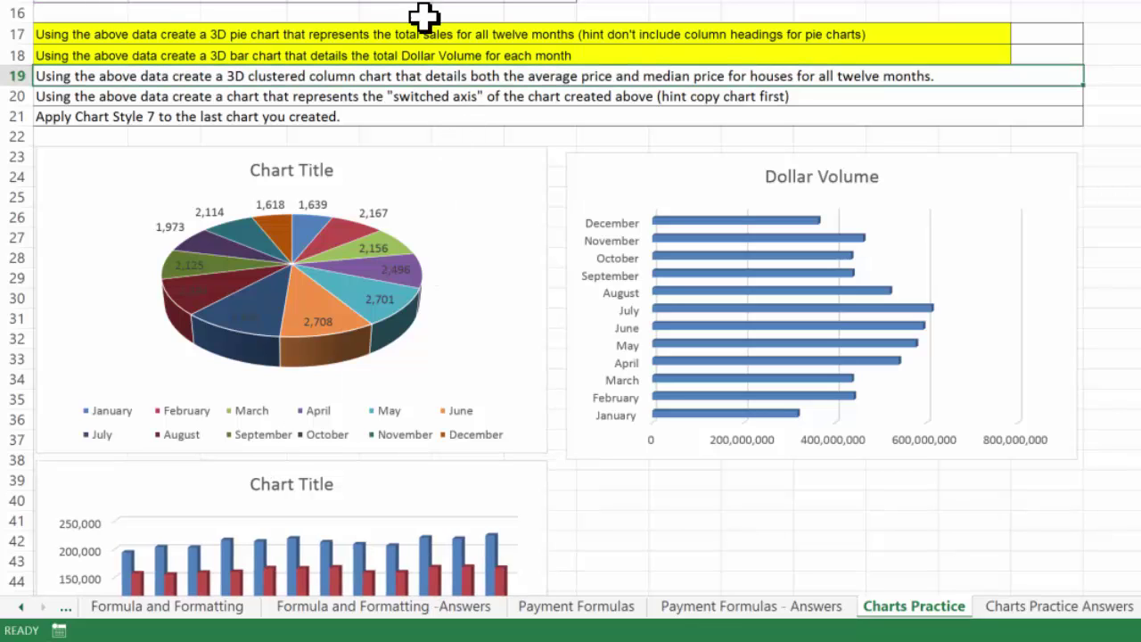
{"action": "key", "text": "F4"}
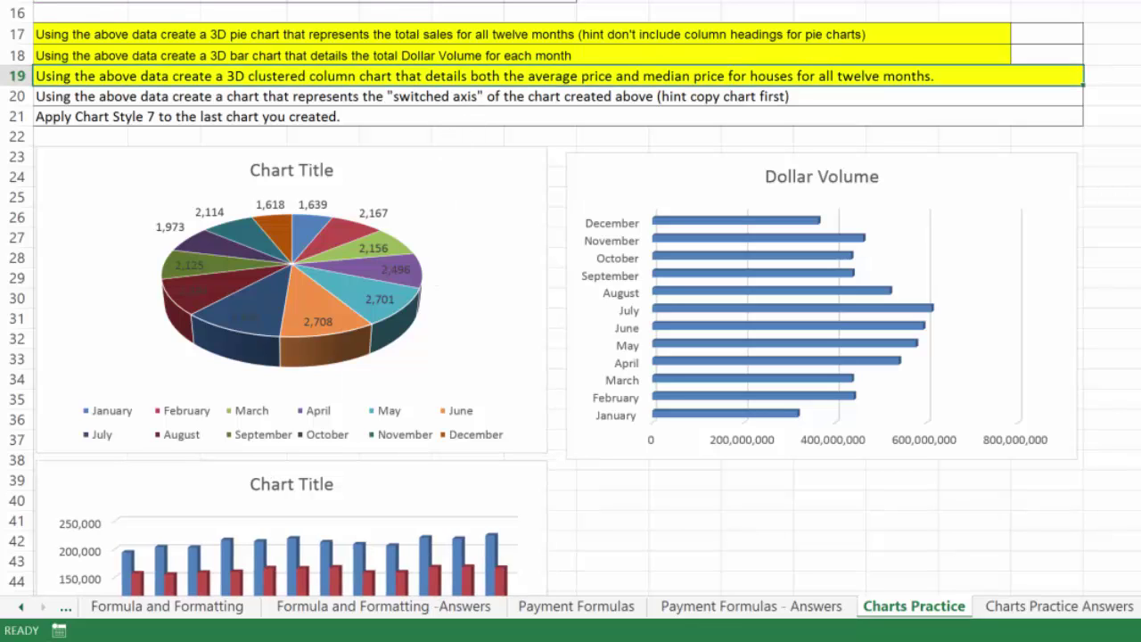
{"action": "scroll", "coordinate": [279, 7], "scroll_direction": "down", "scroll_amount": 3}
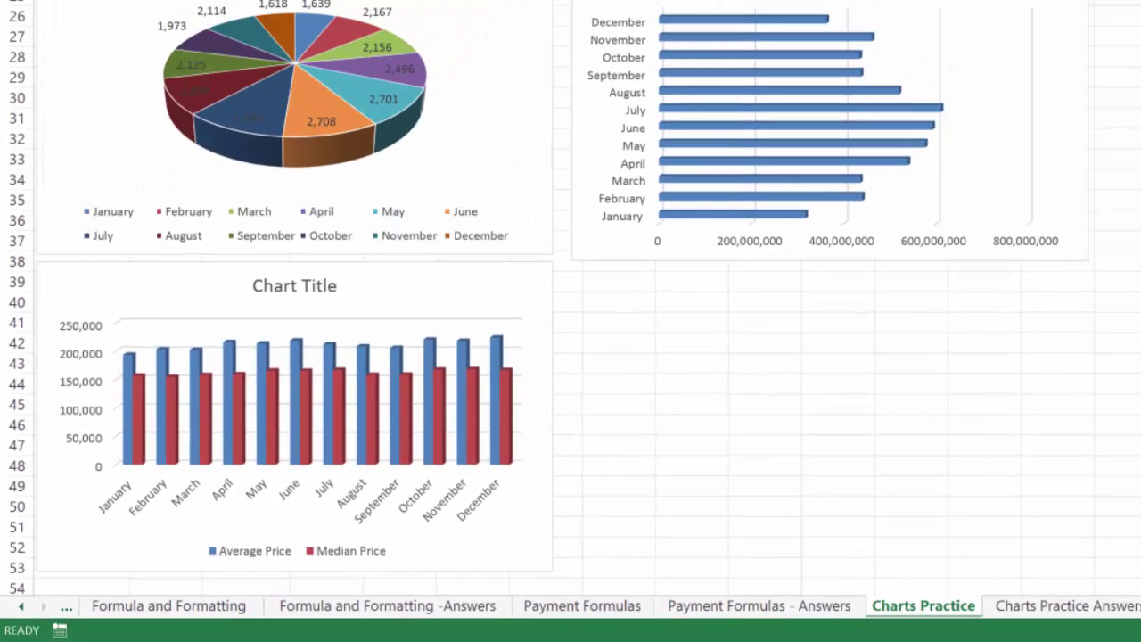
{"action": "left_click", "coordinate": [484, 279]}
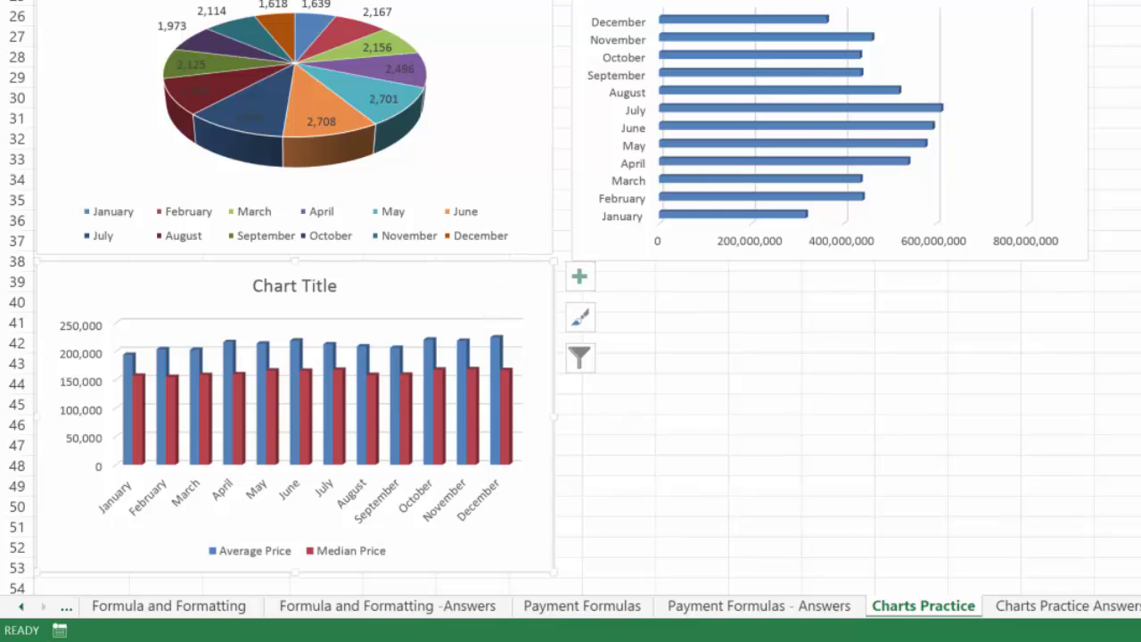
Copy the clustered column chart and paste a duplicate beside it.
{"action": "right_click", "coordinate": [481, 276]}
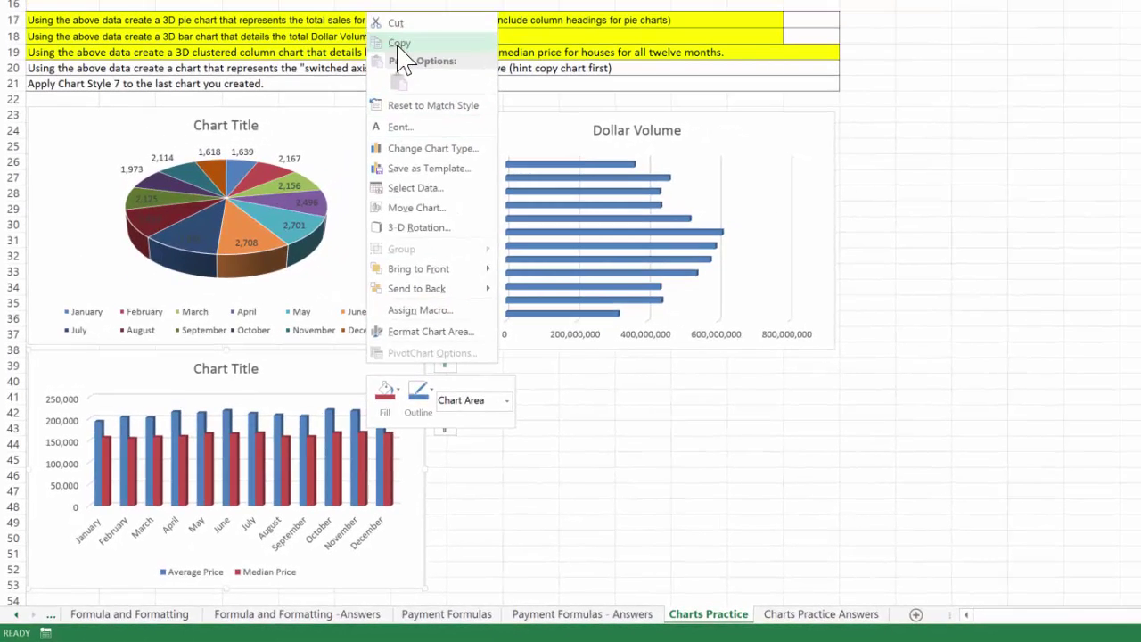
{"action": "left_click", "coordinate": [399, 45]}
{"action": "left_click", "coordinate": [479, 365]}
{"action": "right_click", "coordinate": [481, 366]}
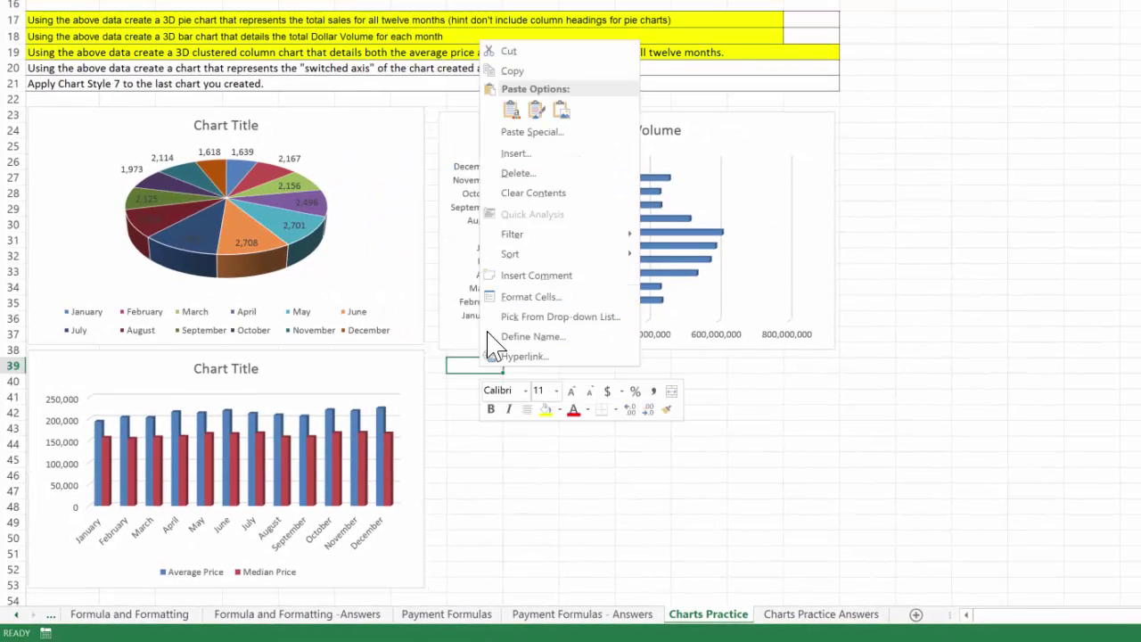
{"action": "left_click", "coordinate": [510, 108]}
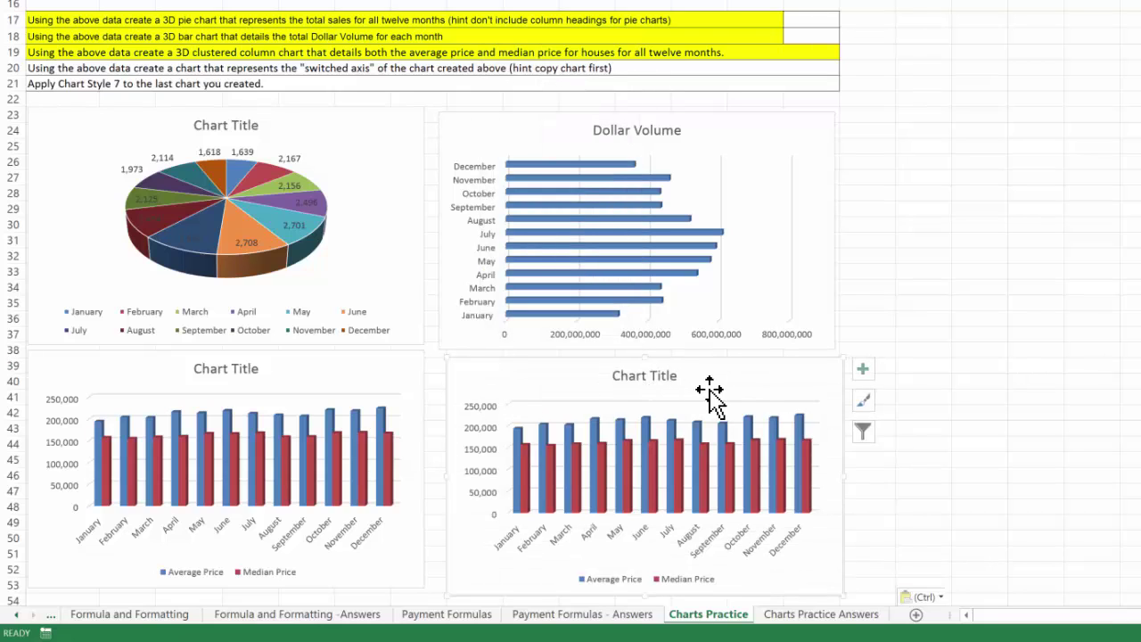
Nudge the Dollar Volume chart and the copied chart so all four line up in a grid.
{"action": "left_click", "coordinate": [772, 281]}
{"action": "left_click_drag", "start_coordinate": [790, 118], "coordinate": [790, 113]}
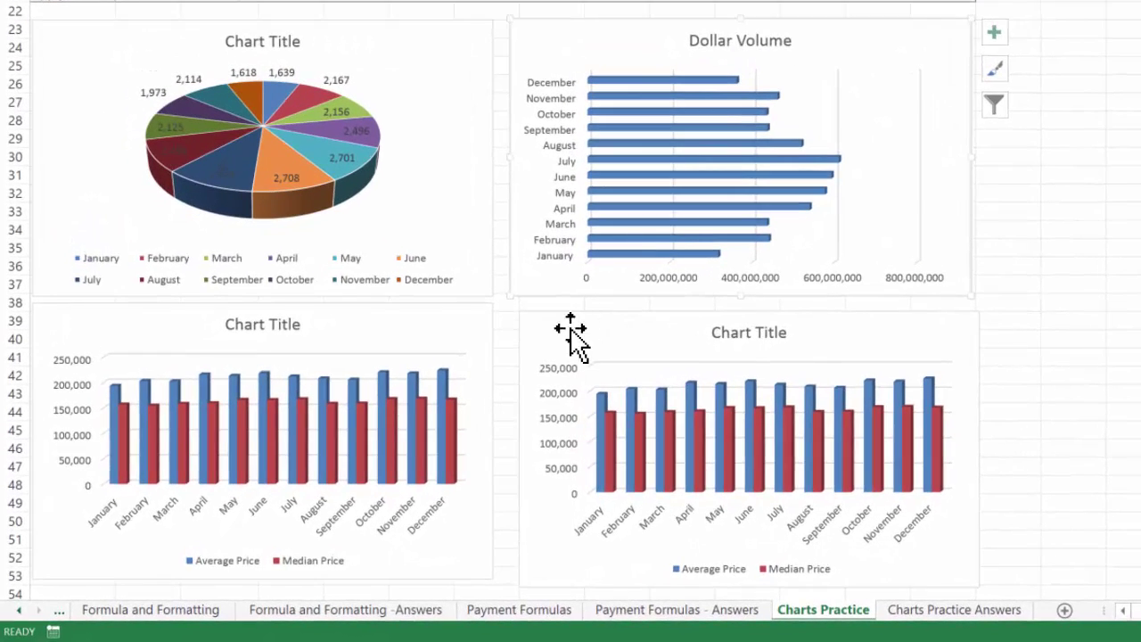
{"action": "mouse_move", "coordinate": [571, 328]}
{"action": "left_mouse_down"}
{"action": "mouse_move", "coordinate": [555, 326]}
{"action": "mouse_move", "coordinate": [563, 320]}
{"action": "left_mouse_up"}
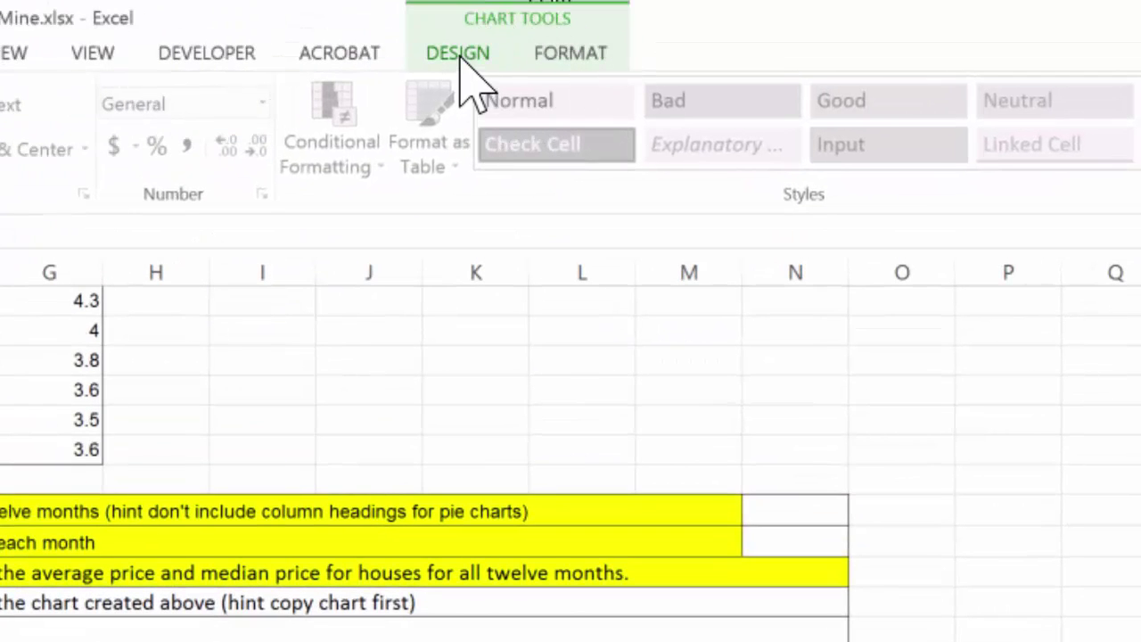
Switch Row/Column on the copied chart so Average and Median become categories with months as series.
{"action": "left_click", "coordinate": [458, 53]}
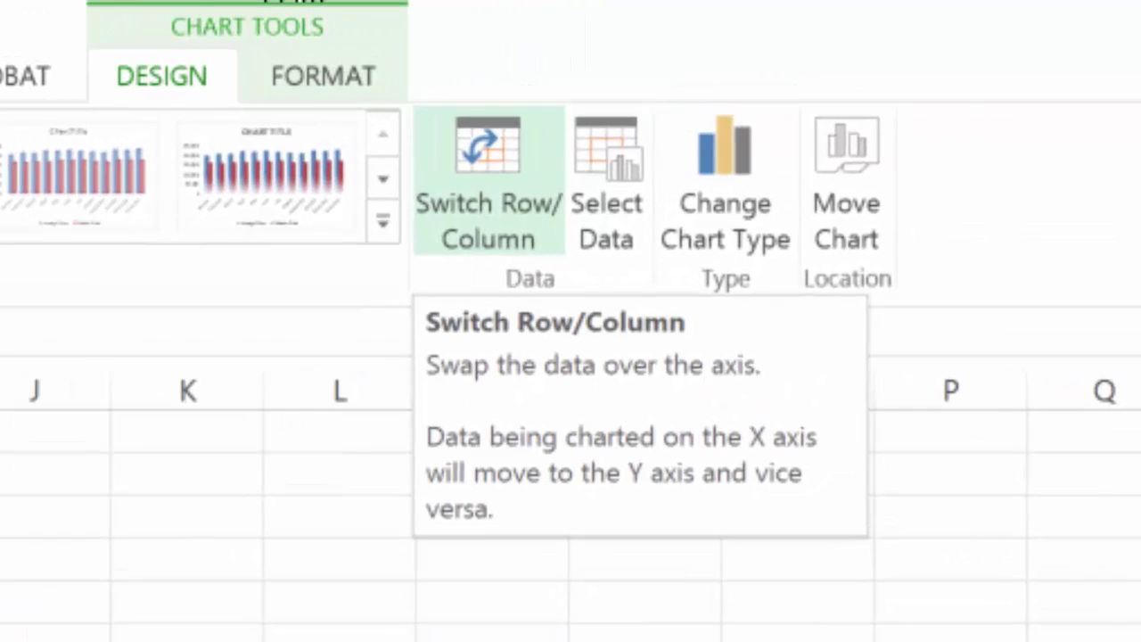
{"action": "left_click", "coordinate": [653, 160]}
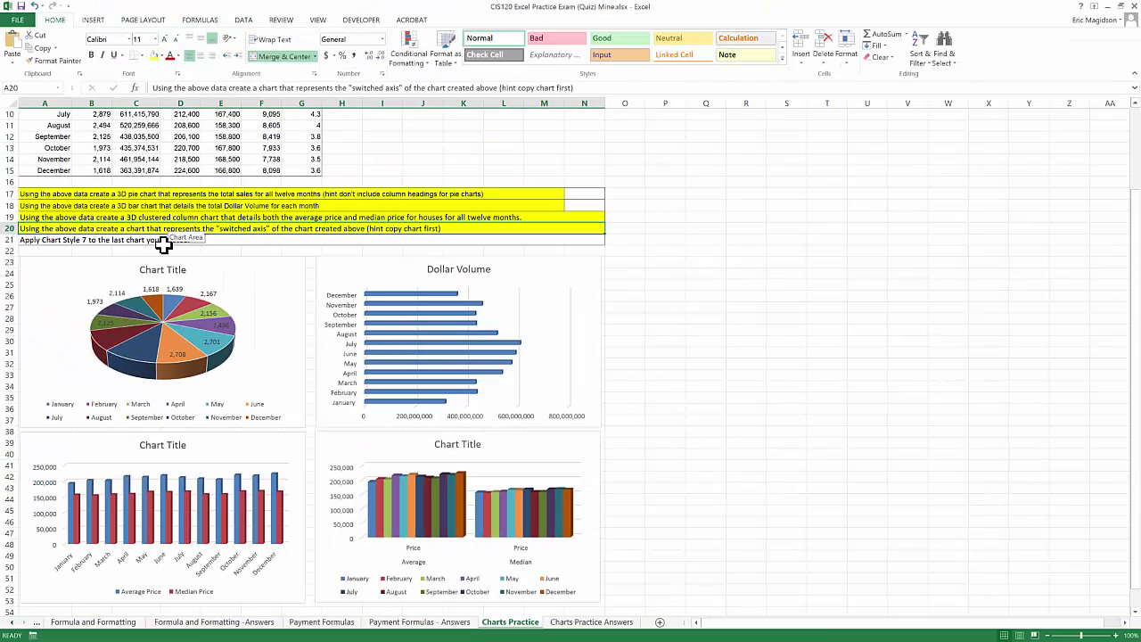
Fill the row 21 instruction cell yellow and select the switched-axis chart.
{"action": "key", "text": "Down"}
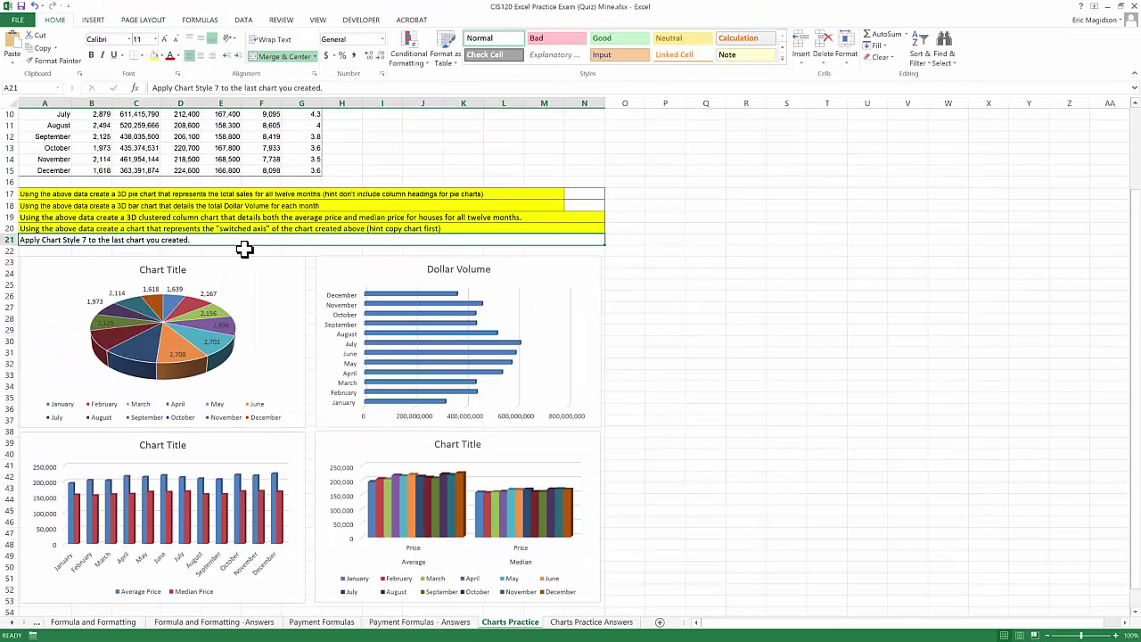
{"action": "left_click", "coordinate": [153, 55]}
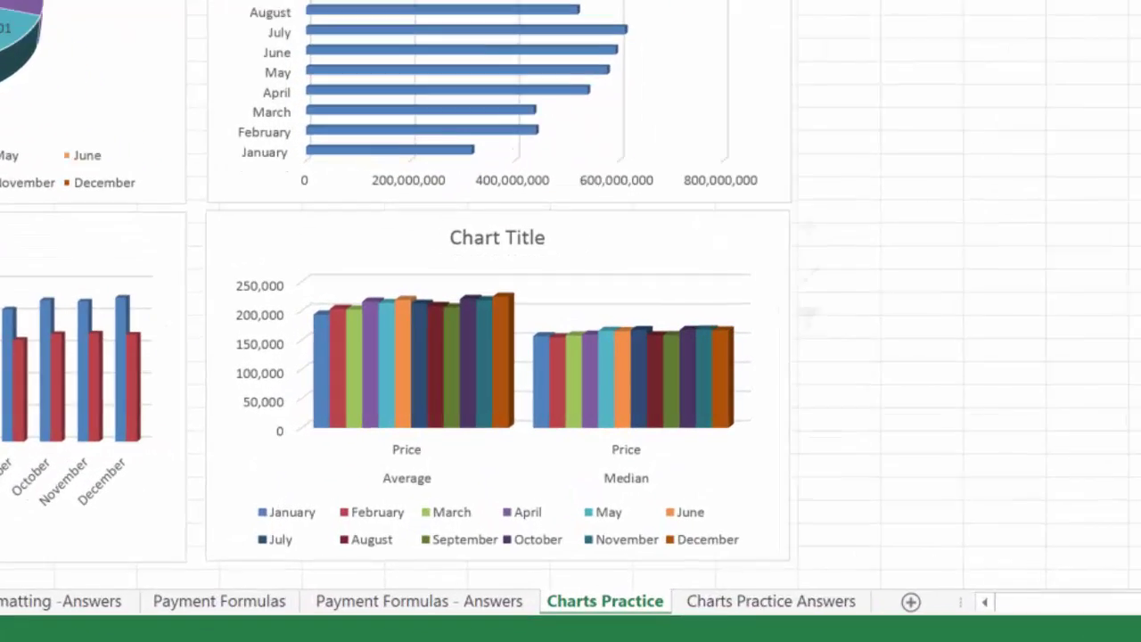
{"action": "left_click", "coordinate": [513, 450]}
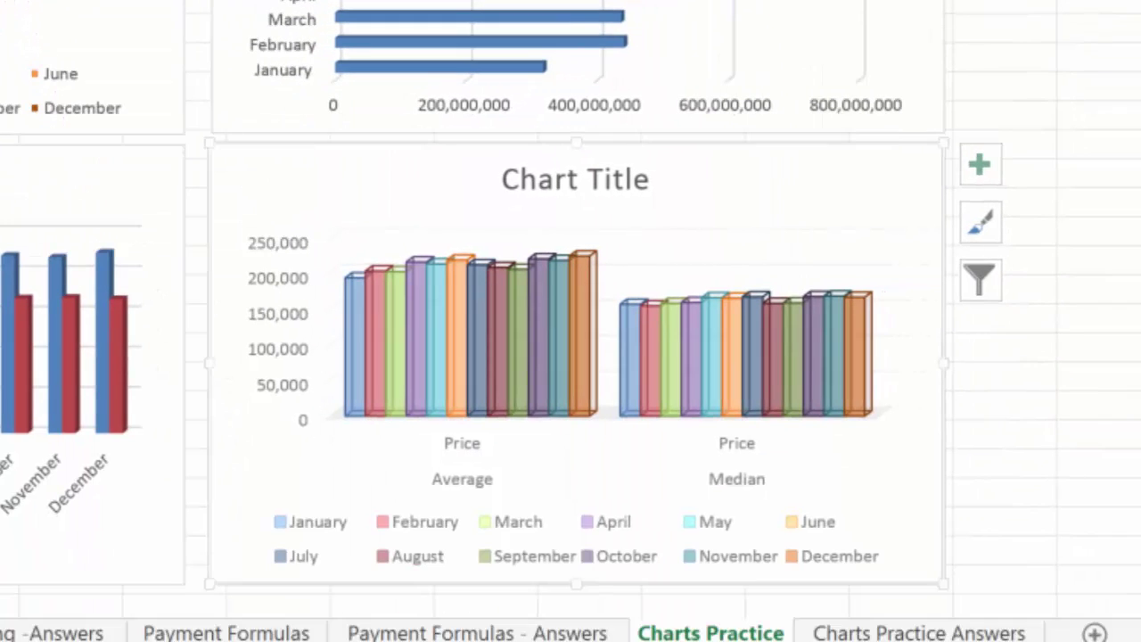
{"action": "key", "text": "Escape"}
{"action": "scroll", "coordinate": [570, 306], "scroll_direction": "down", "scroll_amount": 1}
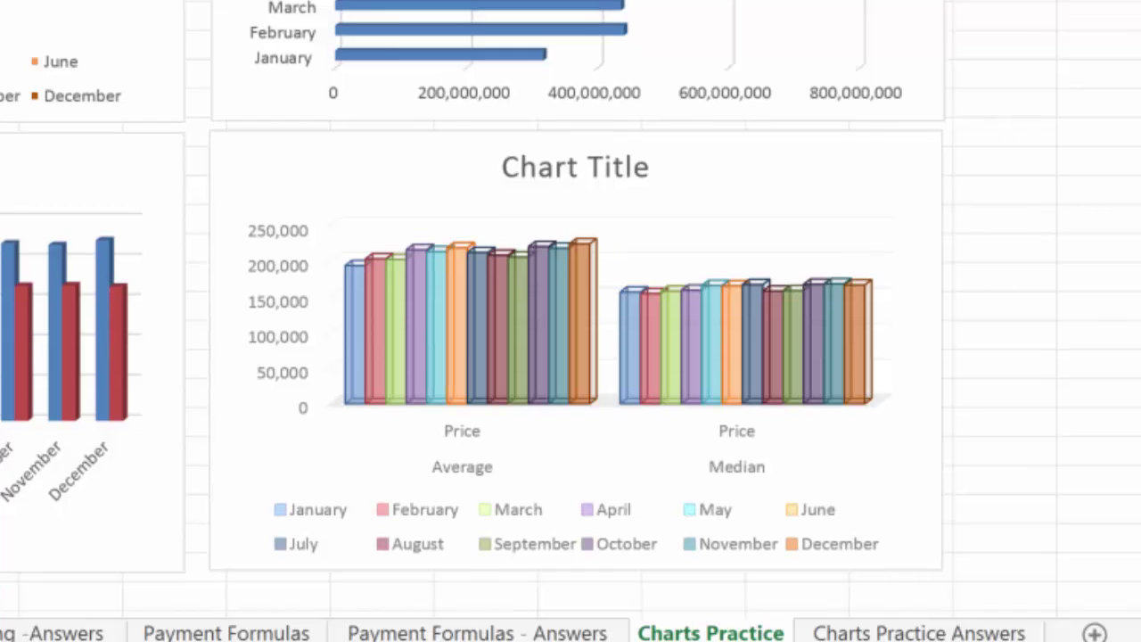
{"action": "scroll", "coordinate": [570, 303], "scroll_direction": "up", "scroll_amount": 1}
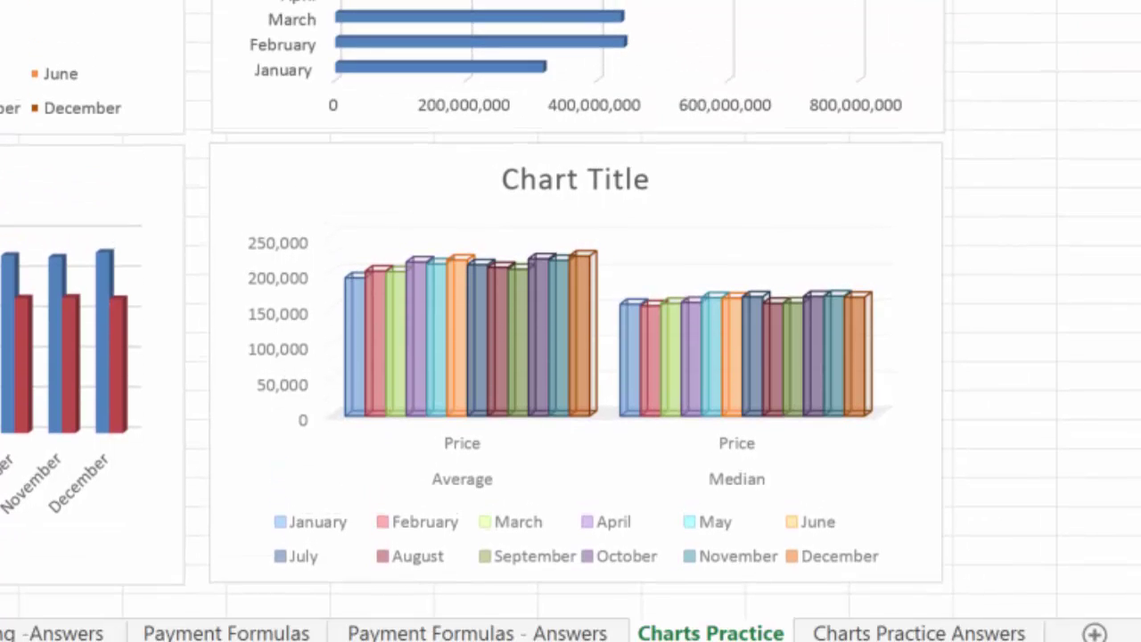
{"action": "scroll", "coordinate": [570, 306], "scroll_direction": "up", "scroll_amount": 2}
{"action": "scroll", "coordinate": [570, 306], "scroll_direction": "up", "scroll_amount": 1}
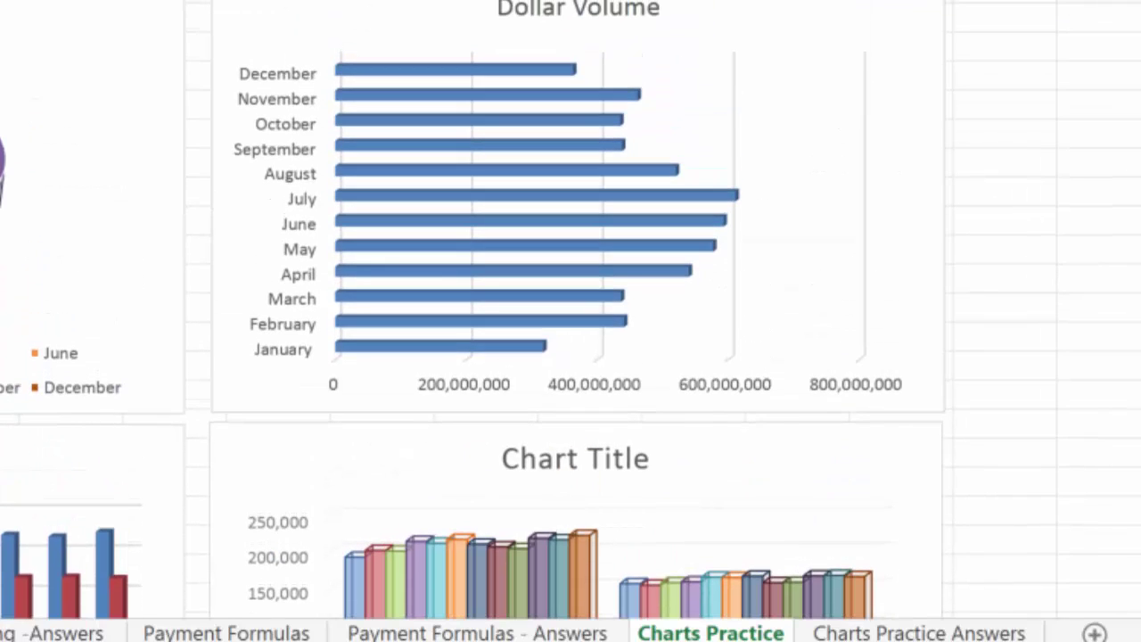